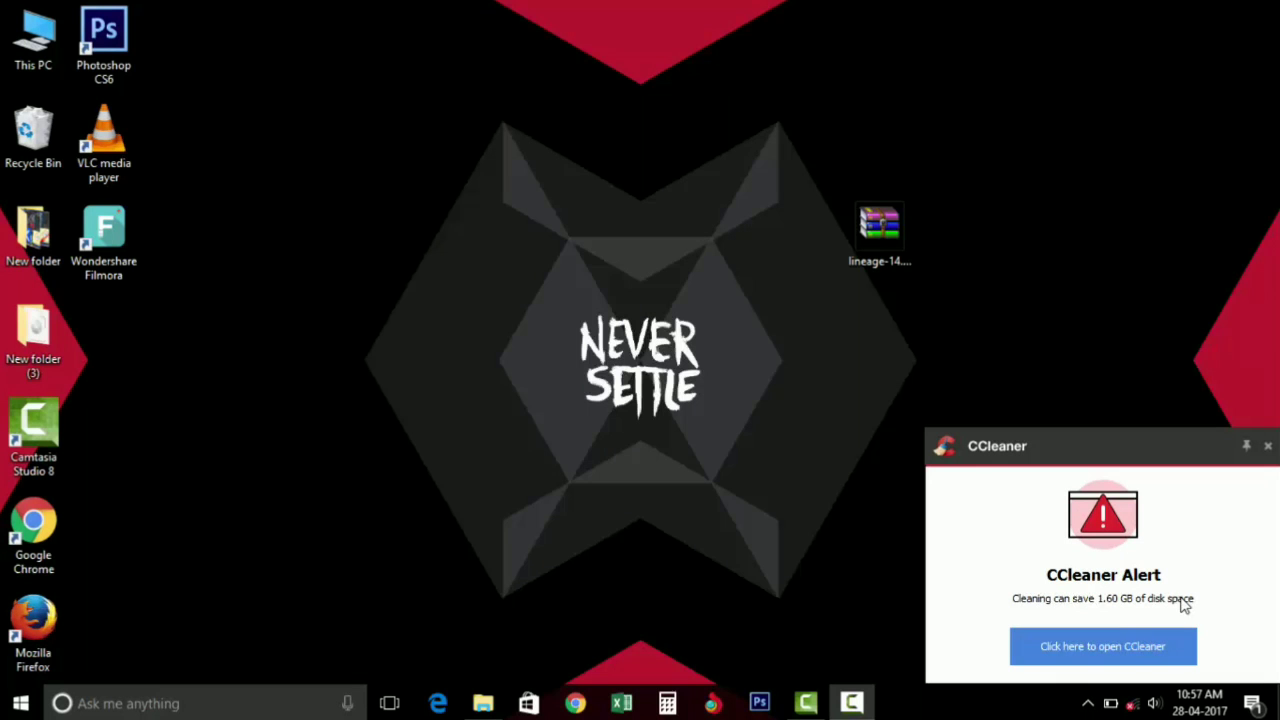
# Close the CCleaner disk-space alert on the desktop
pyautogui.click(1267, 447)
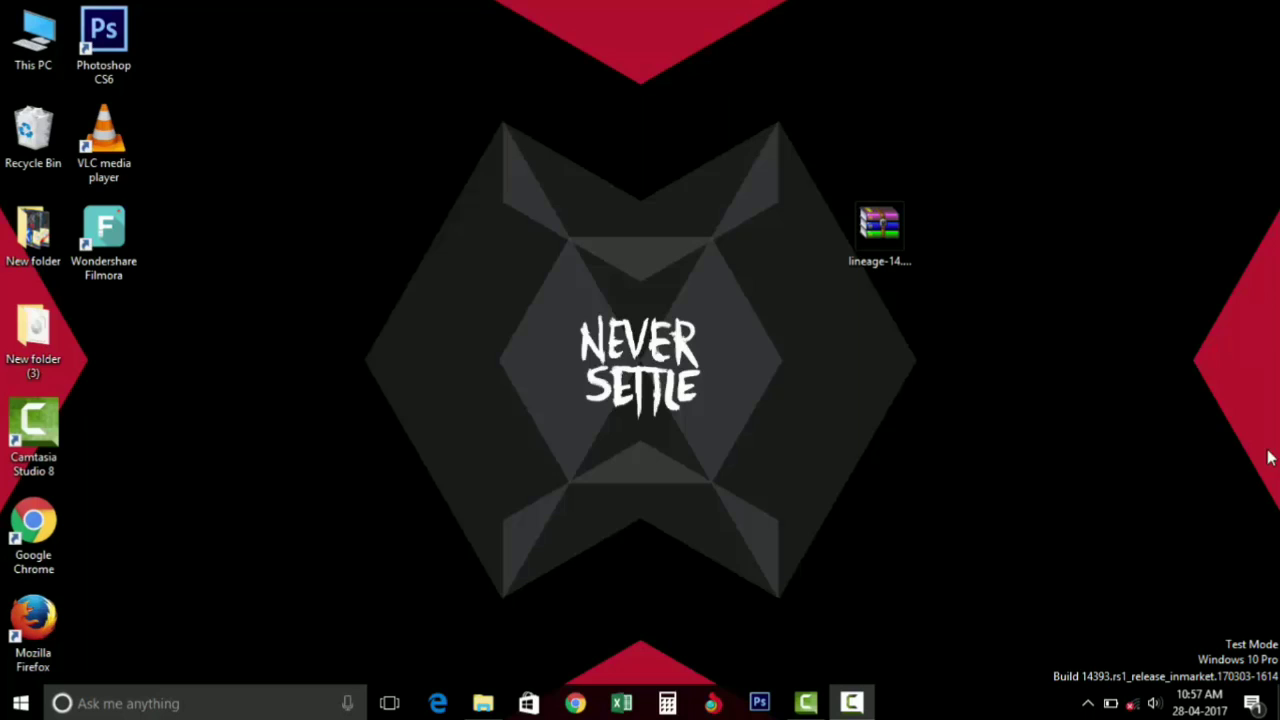
# Extract the lineage zip to lineage-14.1-20170426-nightly-lettuce-signed\ and move that folder to the desktop centre
pyautogui.click(897, 231)
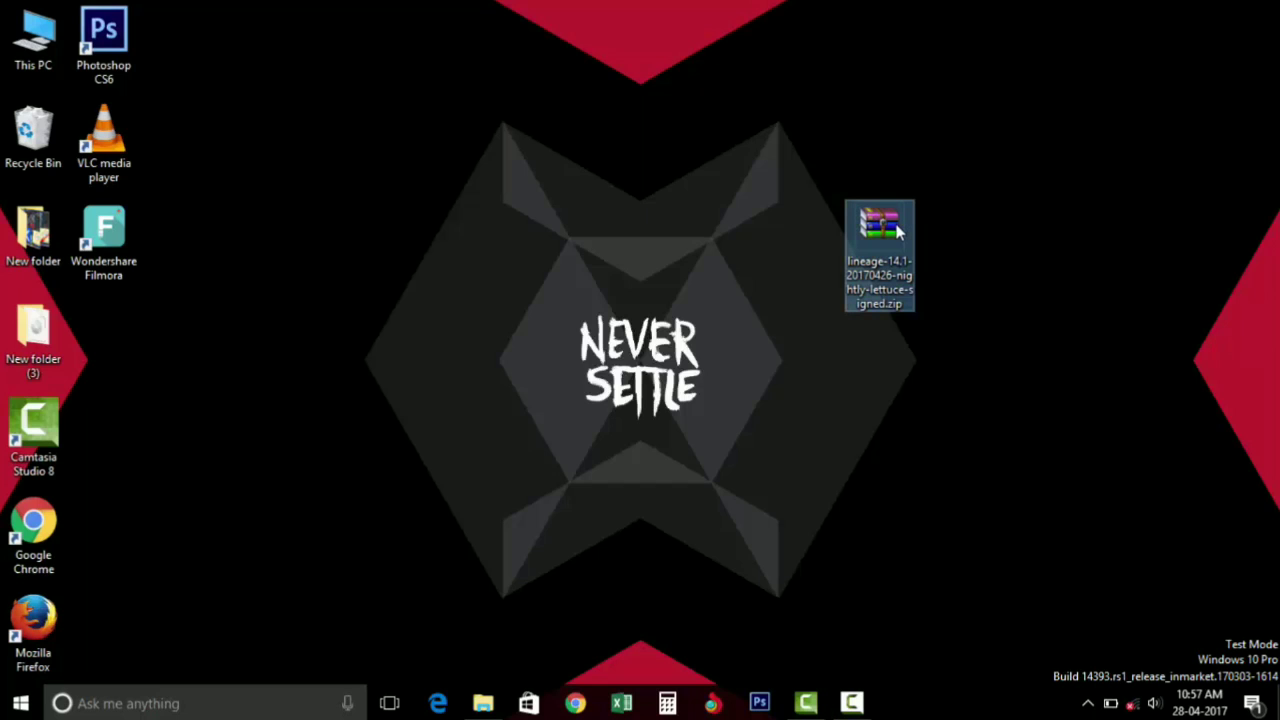
pyautogui.rightClick(897, 231)
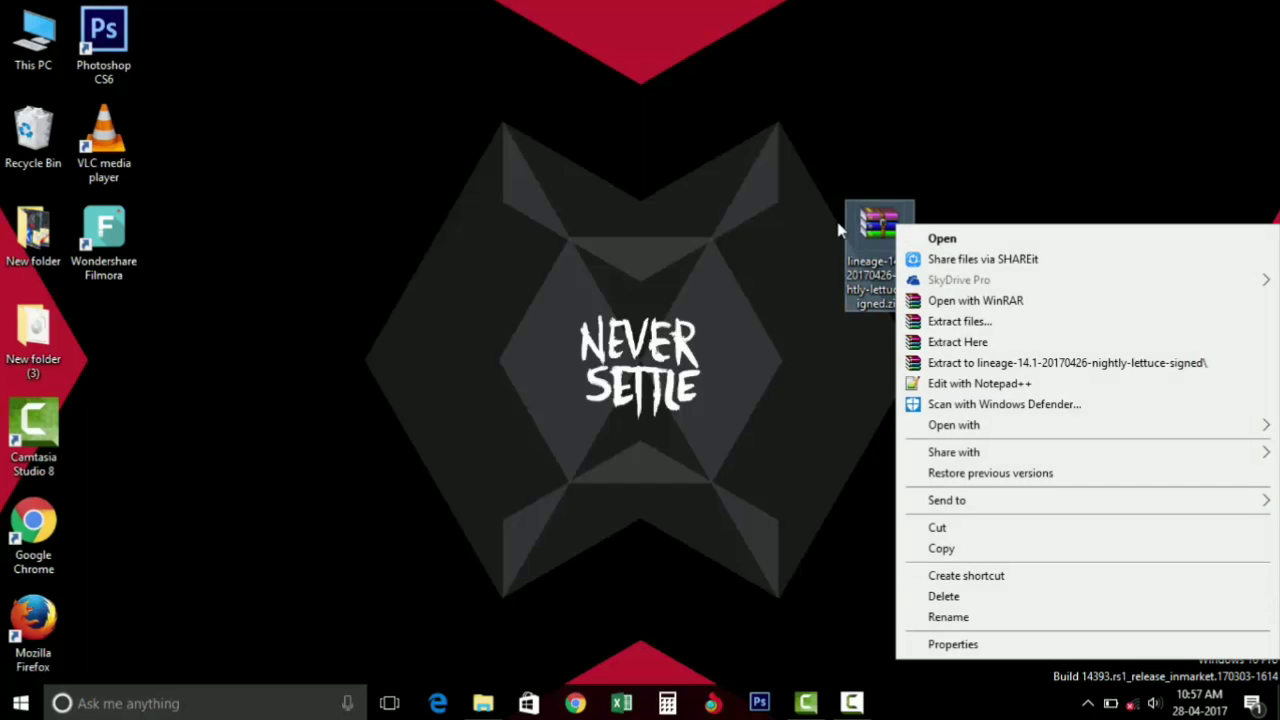
pyautogui.moveTo(864, 233); pyautogui.dragTo(934, 148)
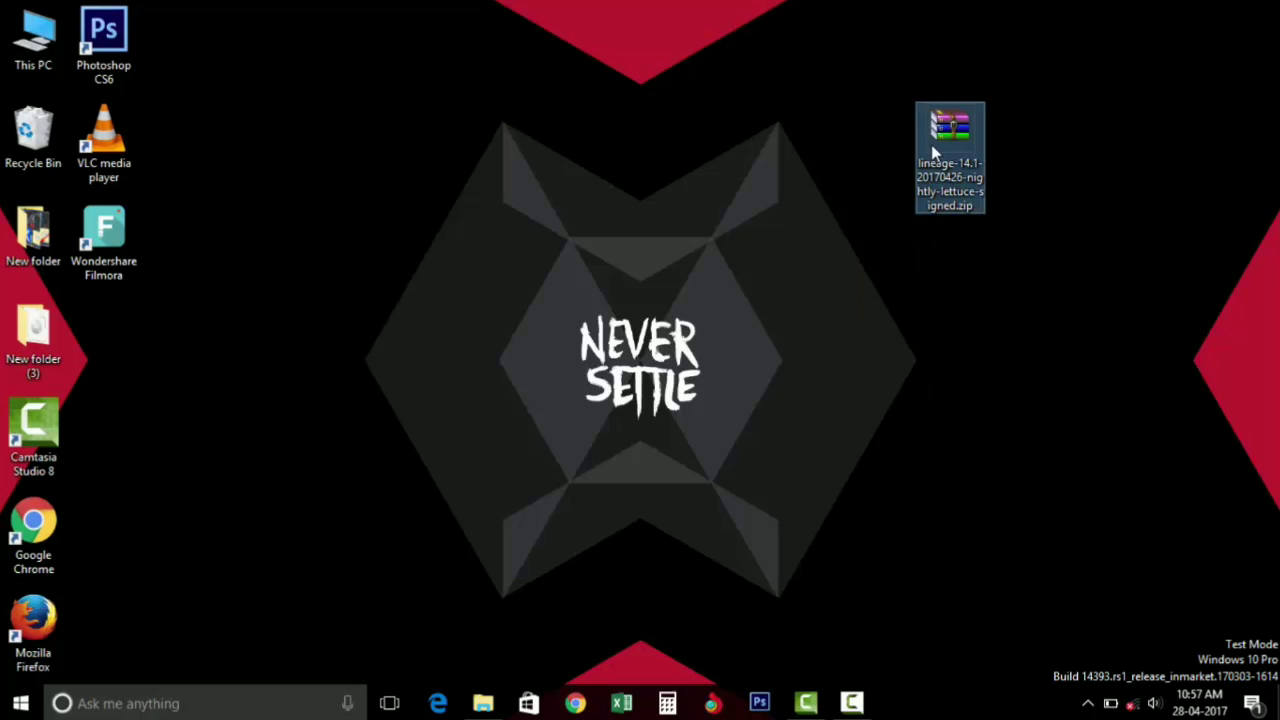
pyautogui.rightClick(935, 145)
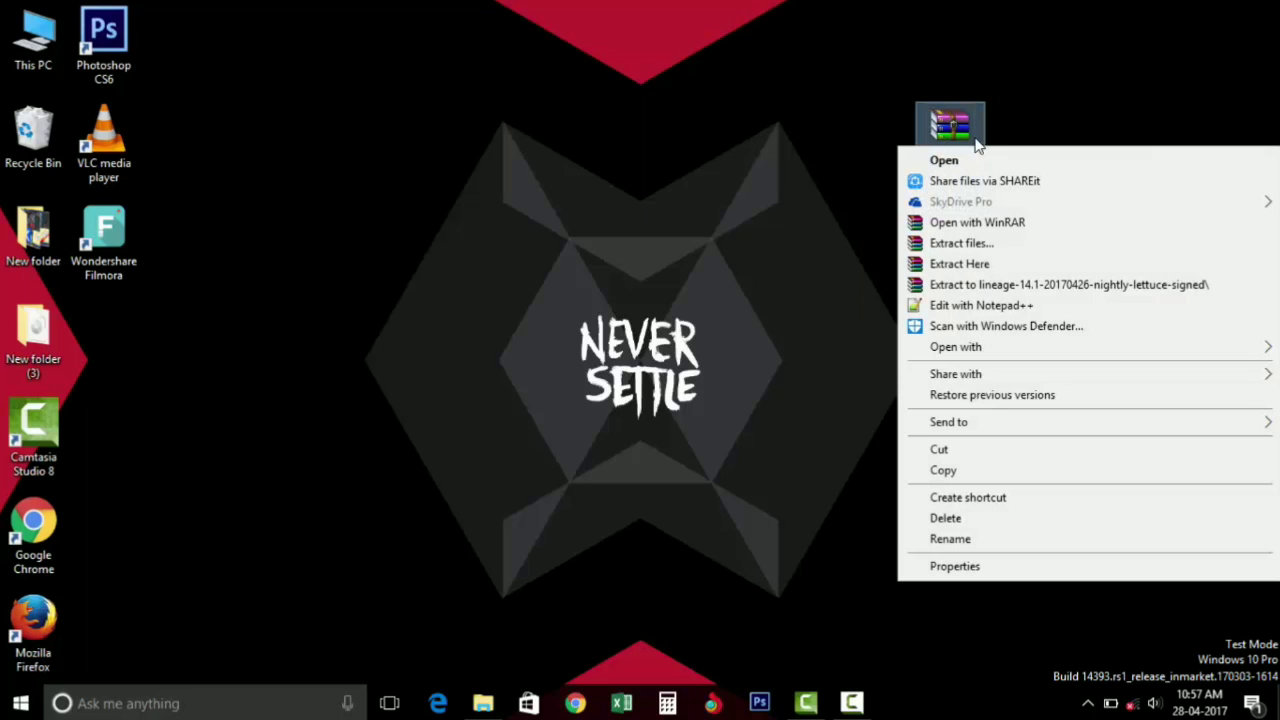
pyautogui.click(990, 288)
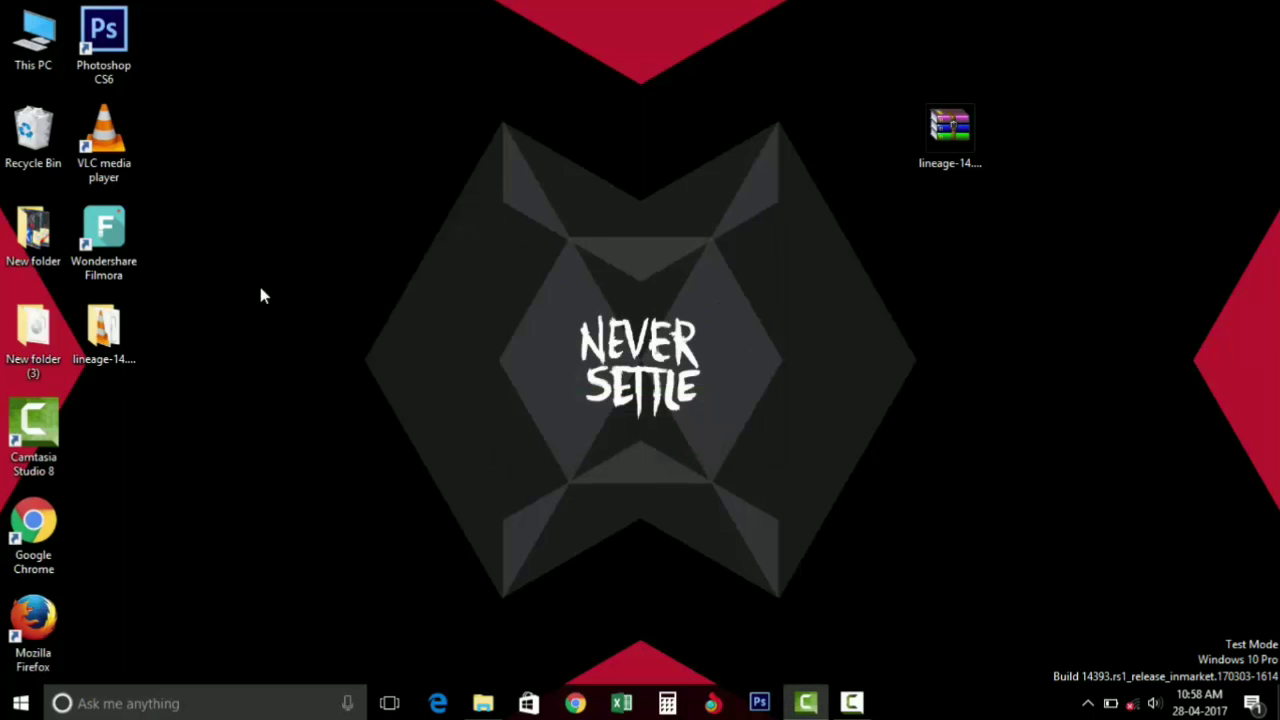
pyautogui.moveTo(113, 333); pyautogui.dragTo(848, 288)
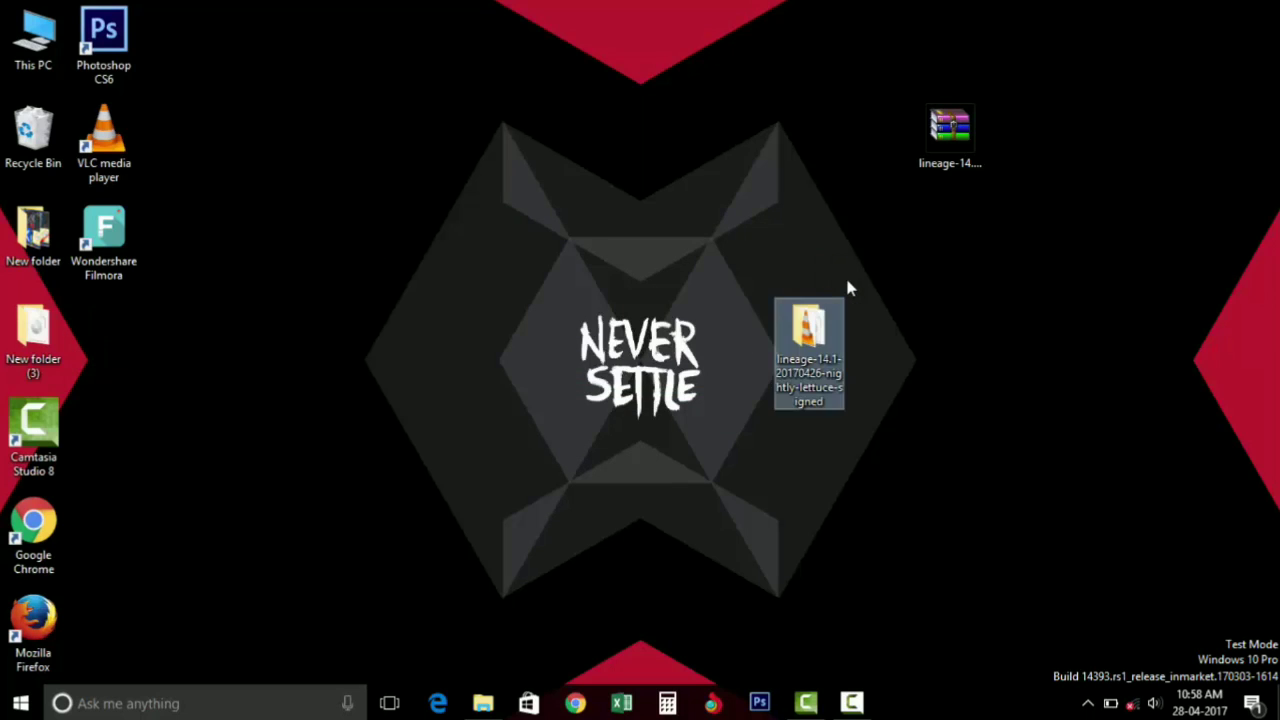
# Open the extracted lineage folder and go into META-INF\com\google\android
pyautogui.doubleClick(815, 326)
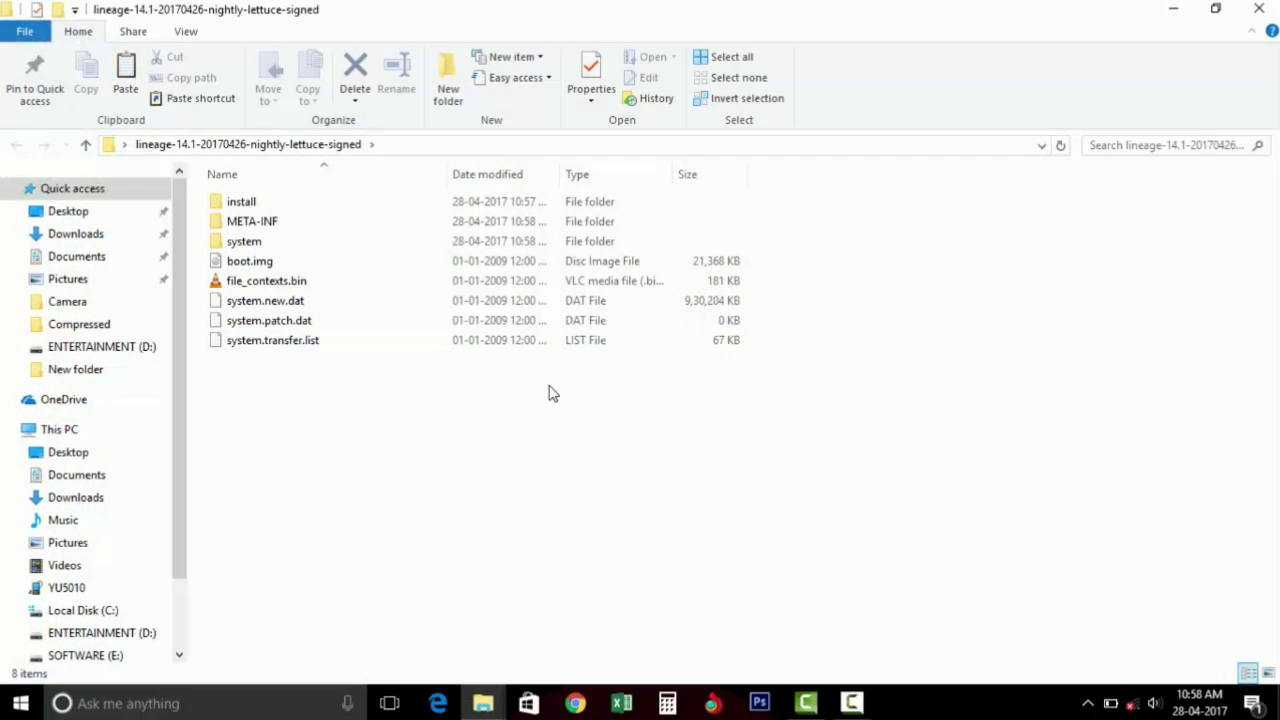
pyautogui.moveTo(480, 452); pyautogui.dragTo(420, 186)
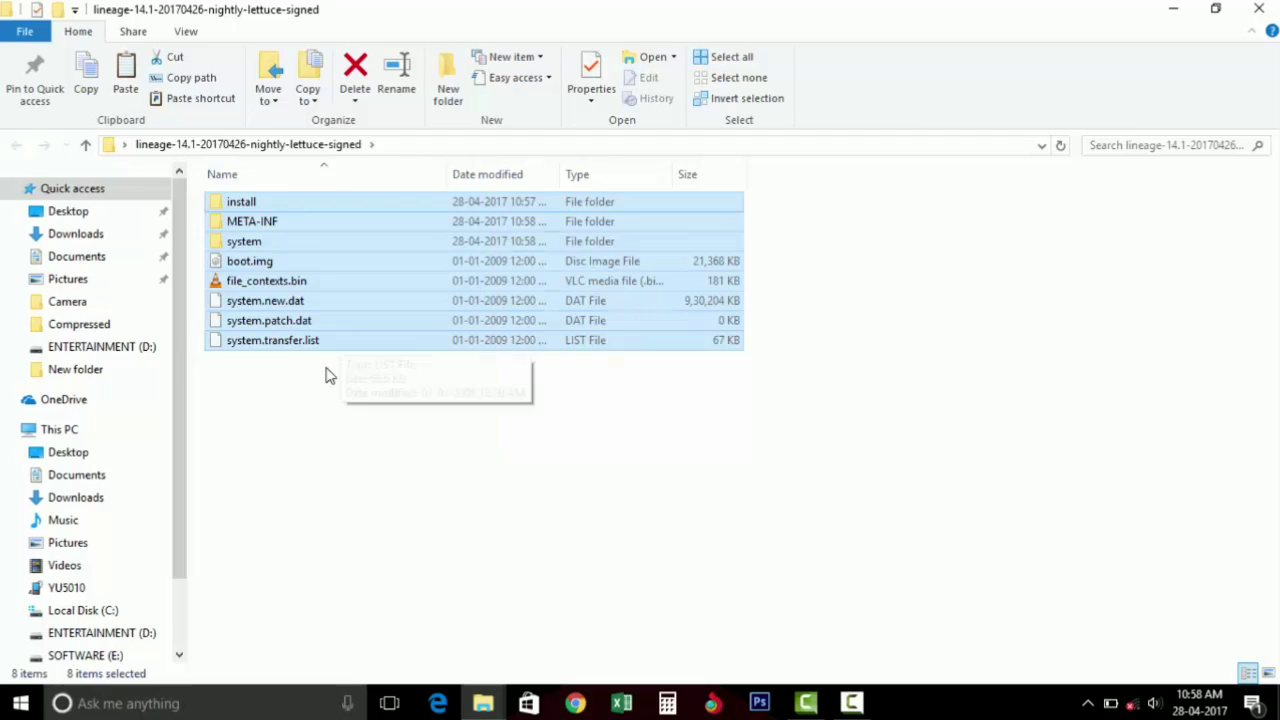
pyautogui.click(314, 400)
pyautogui.doubleClick(245, 220)
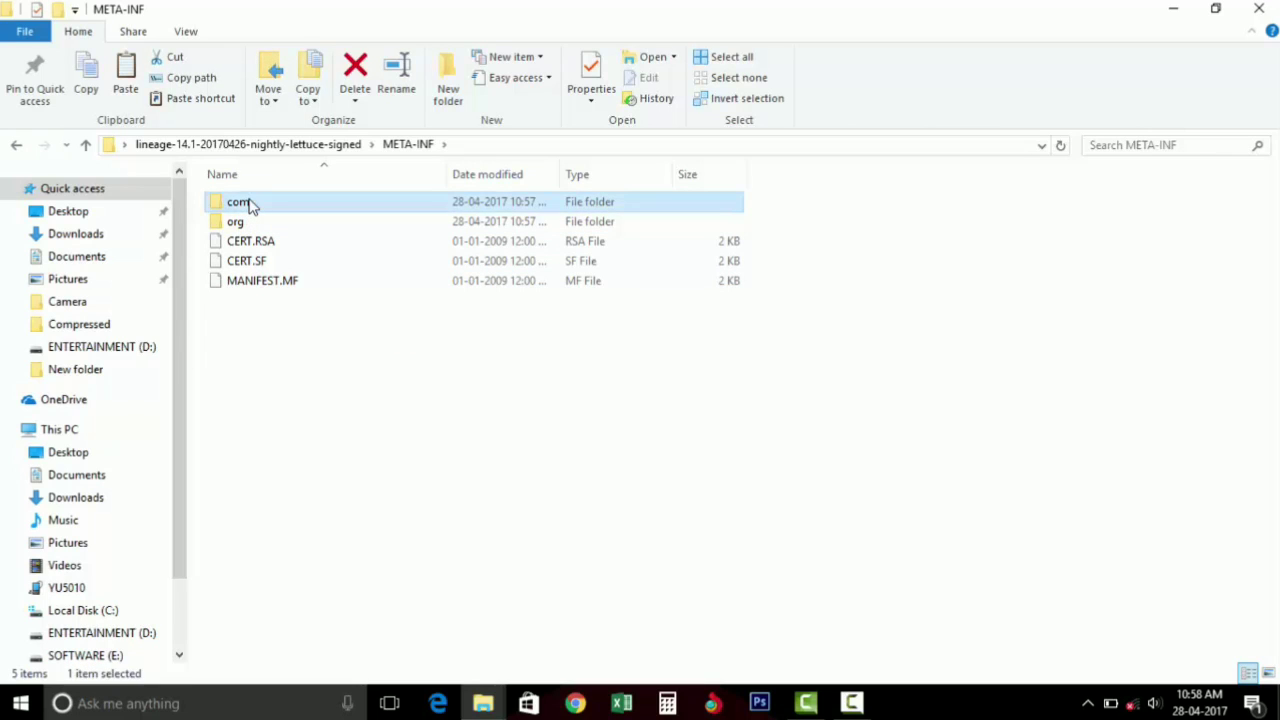
pyautogui.doubleClick(245, 202)
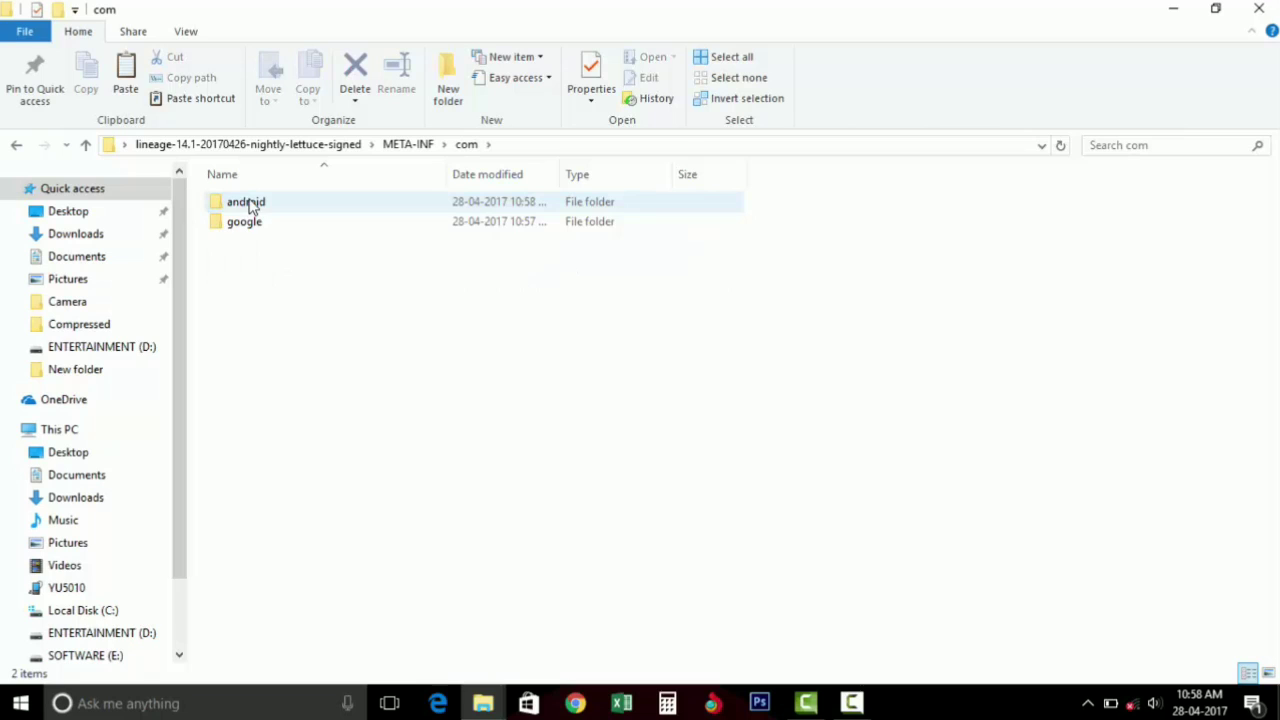
pyautogui.doubleClick(245, 222)
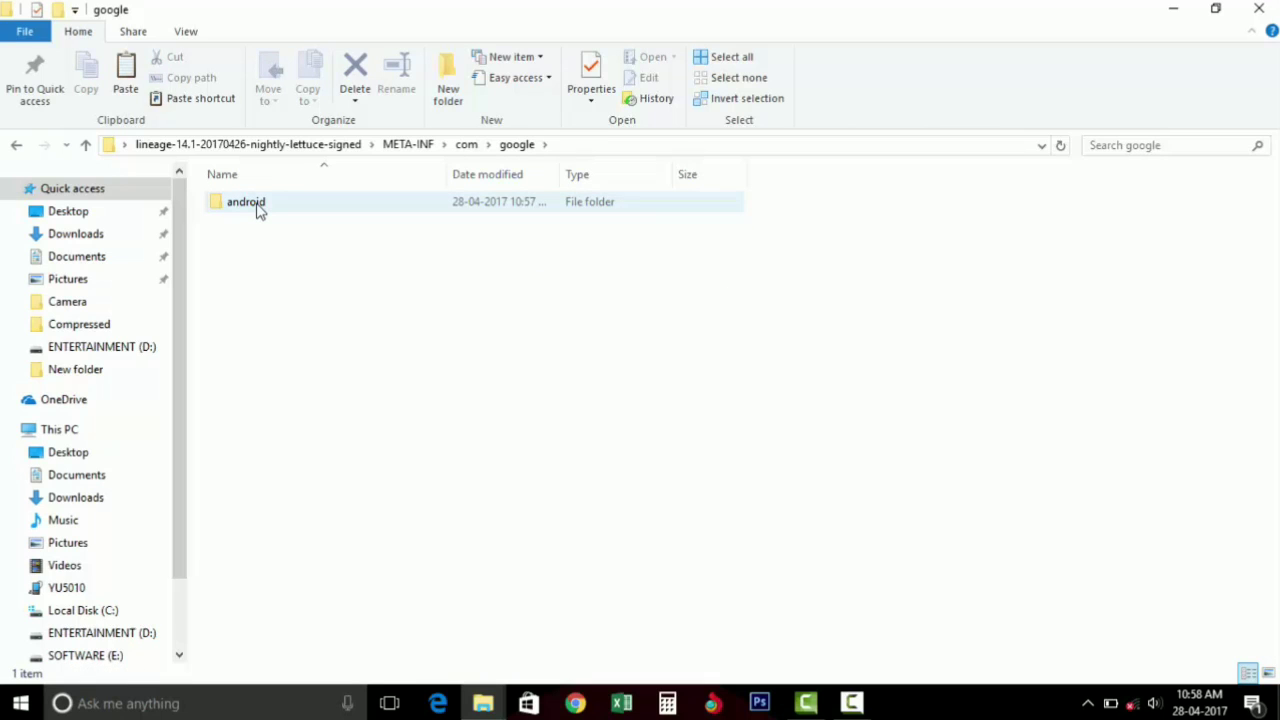
pyautogui.doubleClick(257, 207)
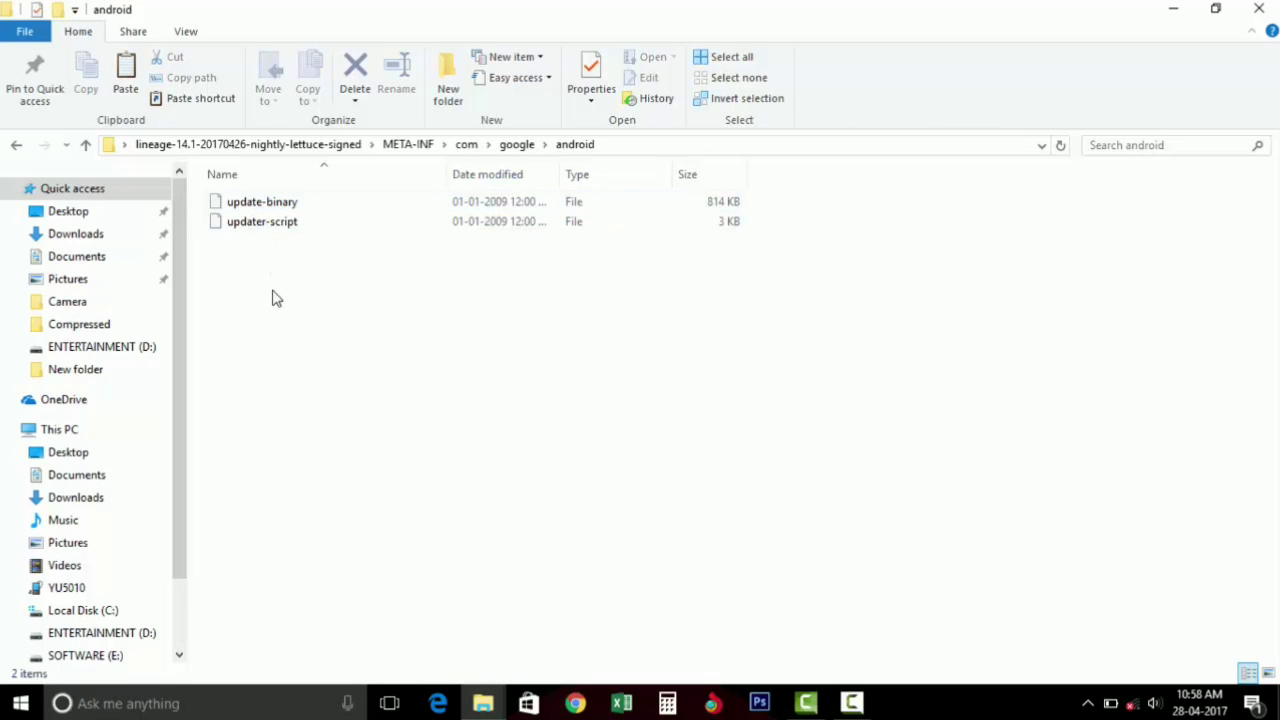
# Select only updater-script and bring up its context menu
pyautogui.moveTo(276, 298); pyautogui.dragTo(246, 169)
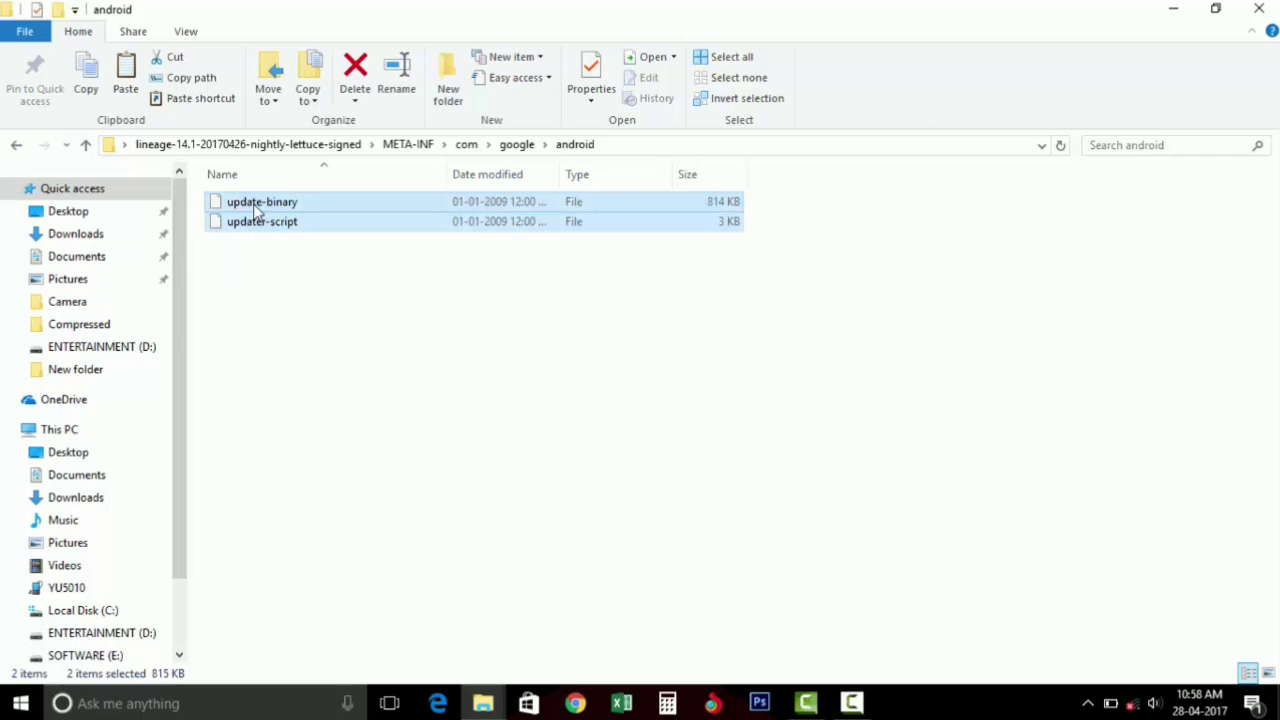
pyautogui.click(257, 243)
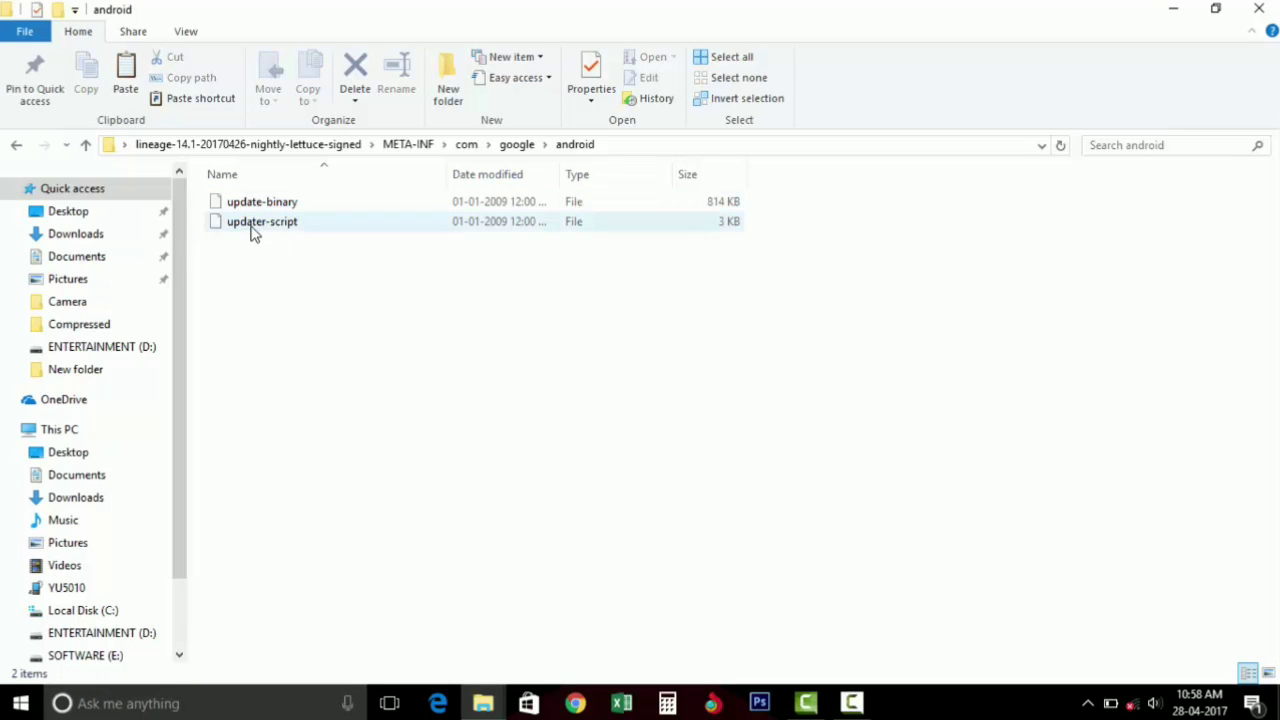
pyautogui.click(252, 230)
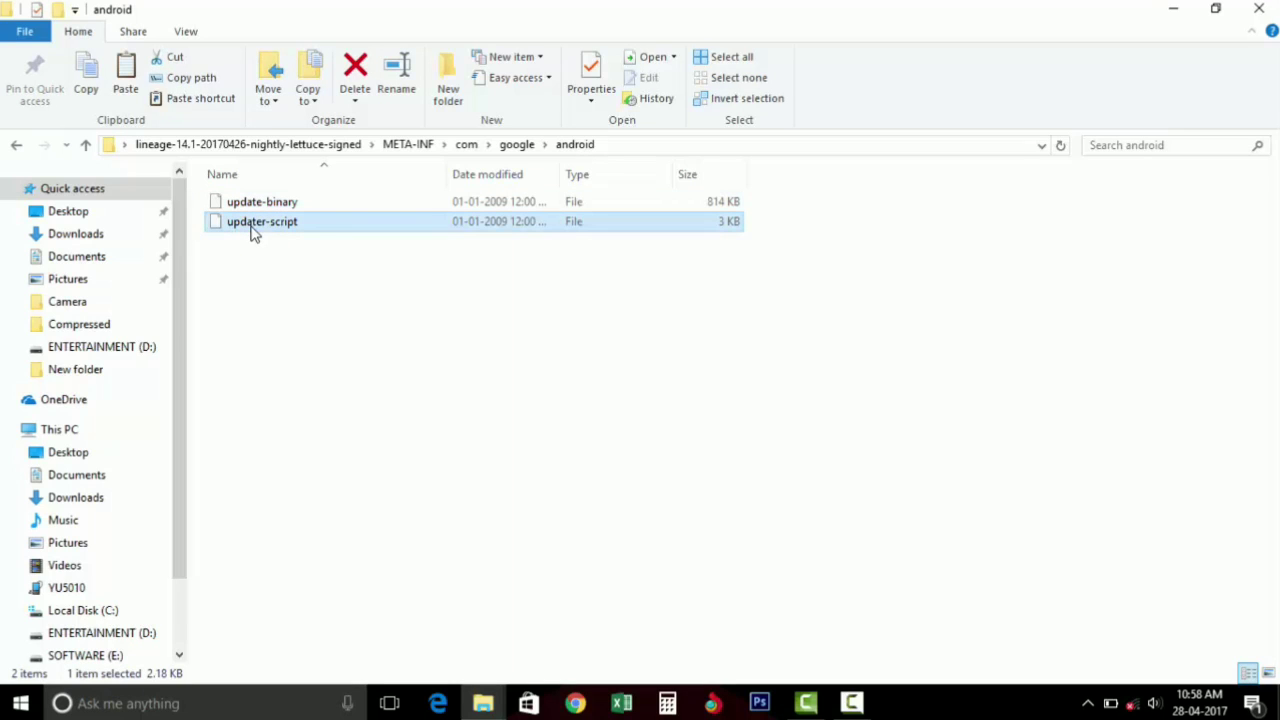
pyautogui.rightClick(252, 232)
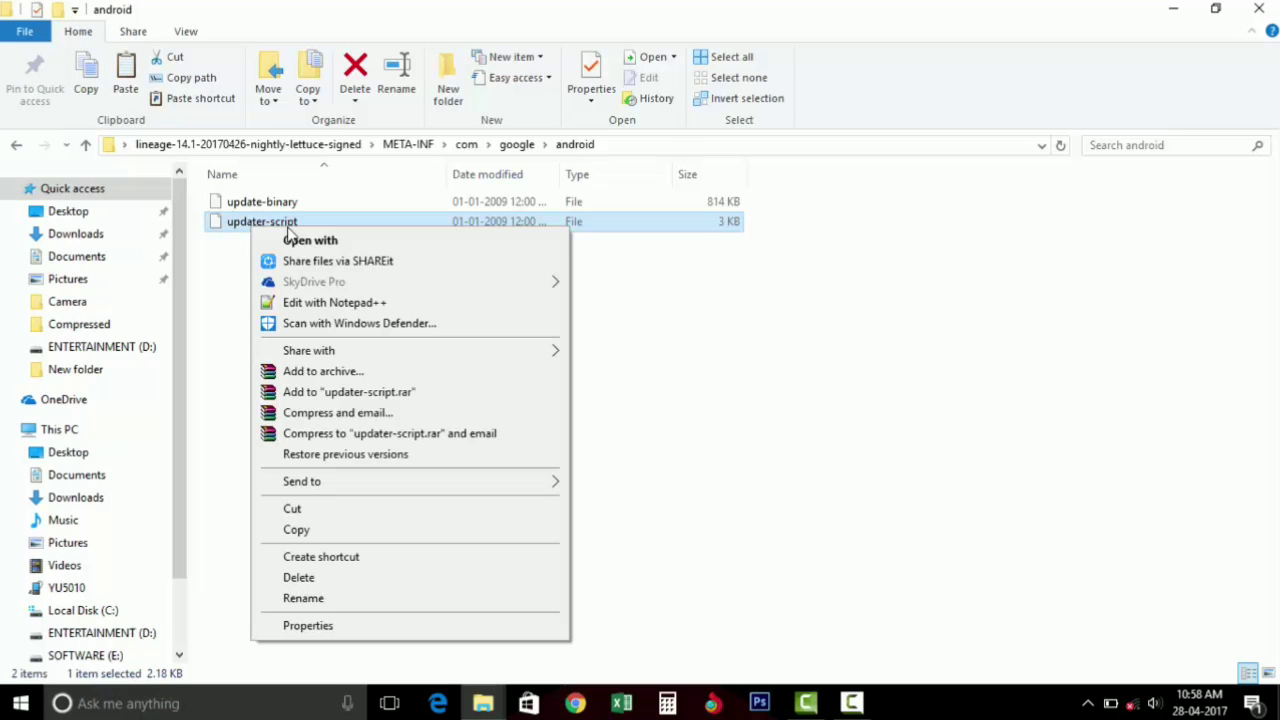
pyautogui.click(348, 304)
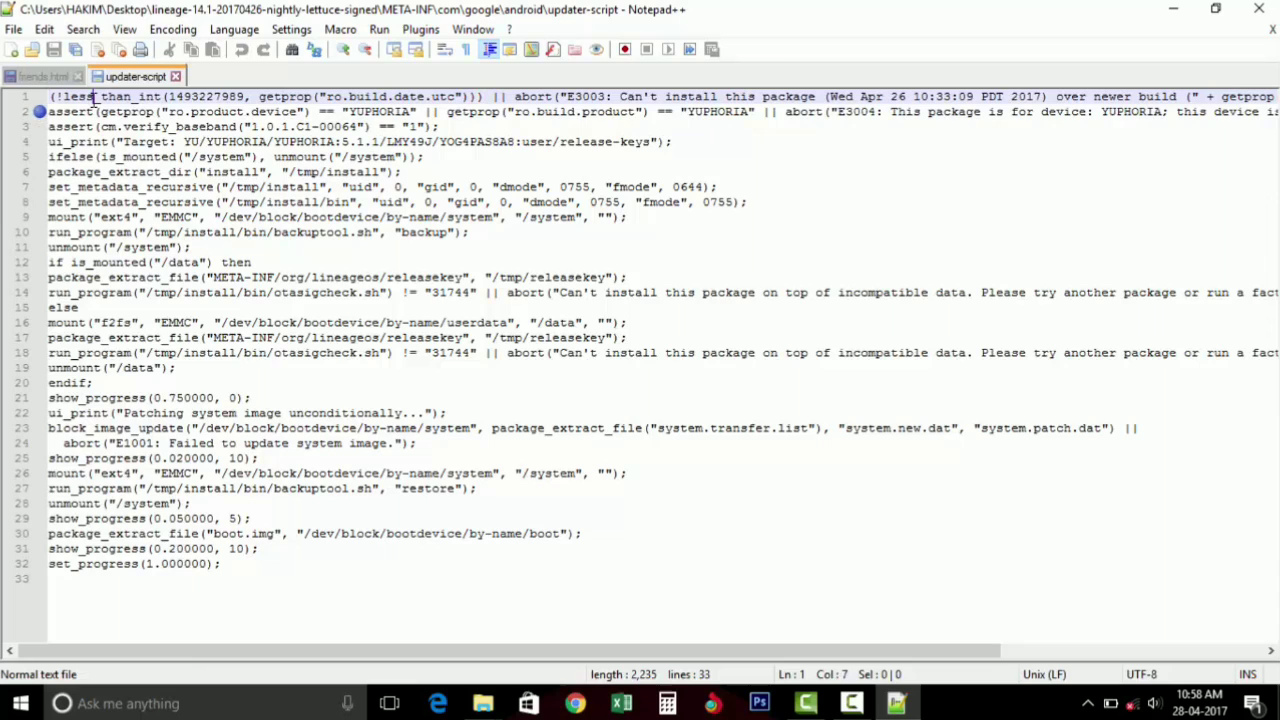
pyautogui.hotkey('ctrl', 'Right')
pyautogui.hotkey('ctrl', 'Right')
pyautogui.hotkey('ctrl', 'Right')
pyautogui.hotkey('ctrl', 'Right')
pyautogui.hotkey('ctrl', 'Right')
pyautogui.hotkey('ctrl', 'Right')
pyautogui.hotkey('ctrl', 'Right')
pyautogui.hotkey('ctrl', 'Right')
pyautogui.hotkey('ctrl', 'Right')
pyautogui.hotkey('ctrl', 'Right')
pyautogui.hotkey('ctrl', 'Right')
pyautogui.hotkey('ctrl', 'Right')
pyautogui.hotkey('ctrl', 'Right')
pyautogui.hotkey('ctrl', 'Right')
pyautogui.hotkey('ctrl', 'Right')
pyautogui.hotkey('ctrl', 'Right')
pyautogui.hotkey('ctrl', 'Right')
pyautogui.hotkey('ctrl', 'Right')
pyautogui.hotkey('ctrl', 'Right')
pyautogui.hotkey('ctrl', 'Right')
pyautogui.hotkey('ctrl', 'Right')
pyautogui.hotkey('ctrl', 'Right')
pyautogui.hotkey('ctrl', 'Right')
pyautogui.hotkey('ctrl', 'Right')
pyautogui.hotkey('ctrl', 'Right')
pyautogui.hotkey('ctrl', 'Right')
pyautogui.hotkey('ctrl', 'Right')
pyautogui.hotkey('ctrl', 'Right')
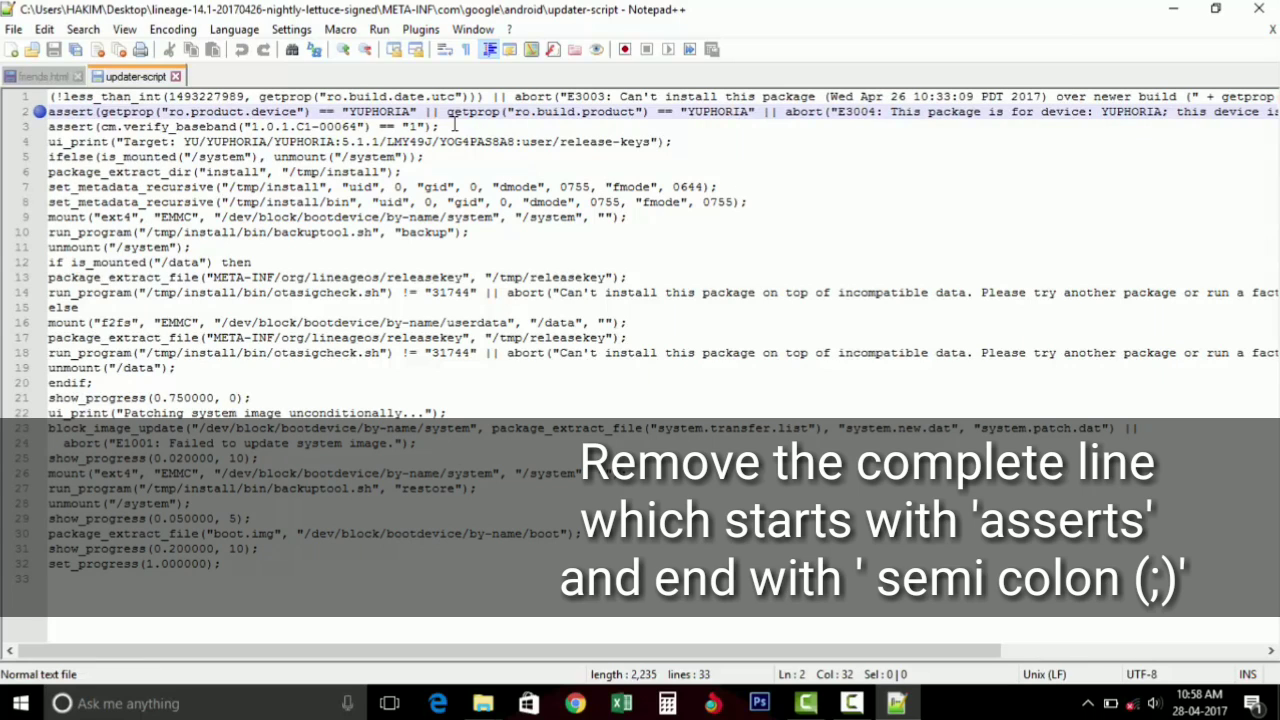
pyautogui.click(451, 121)
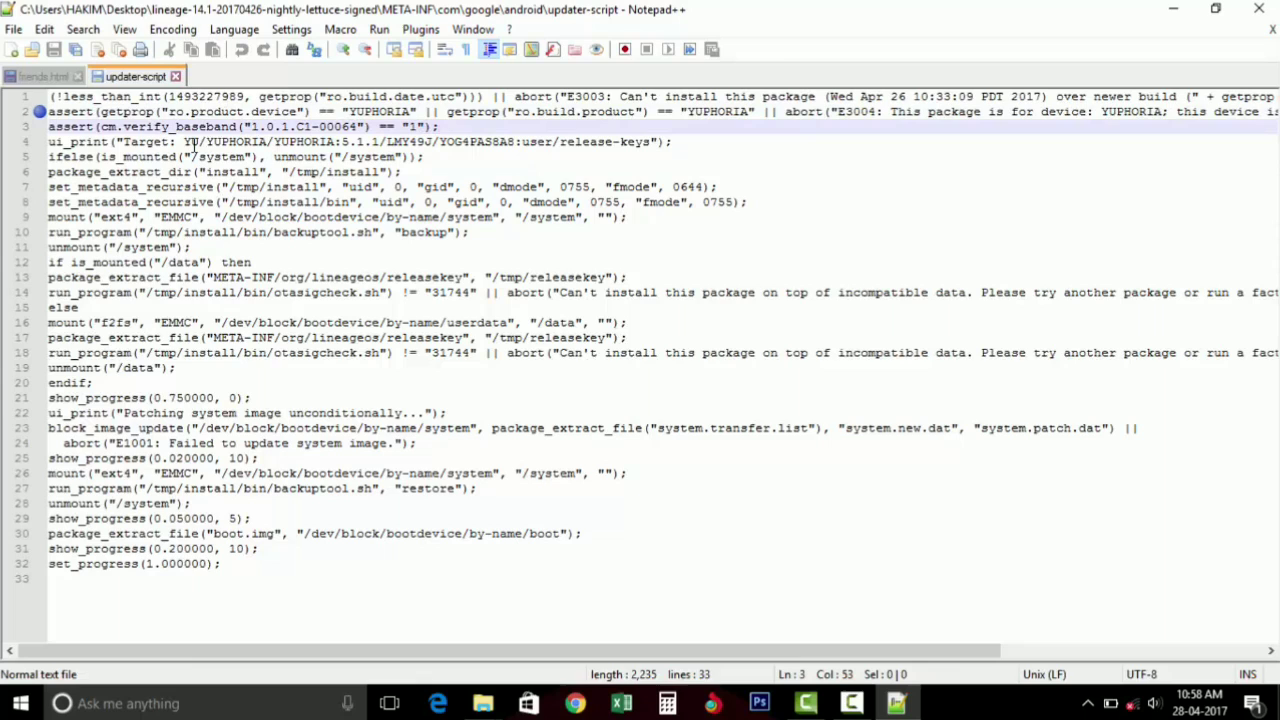
pyautogui.click(49, 113)
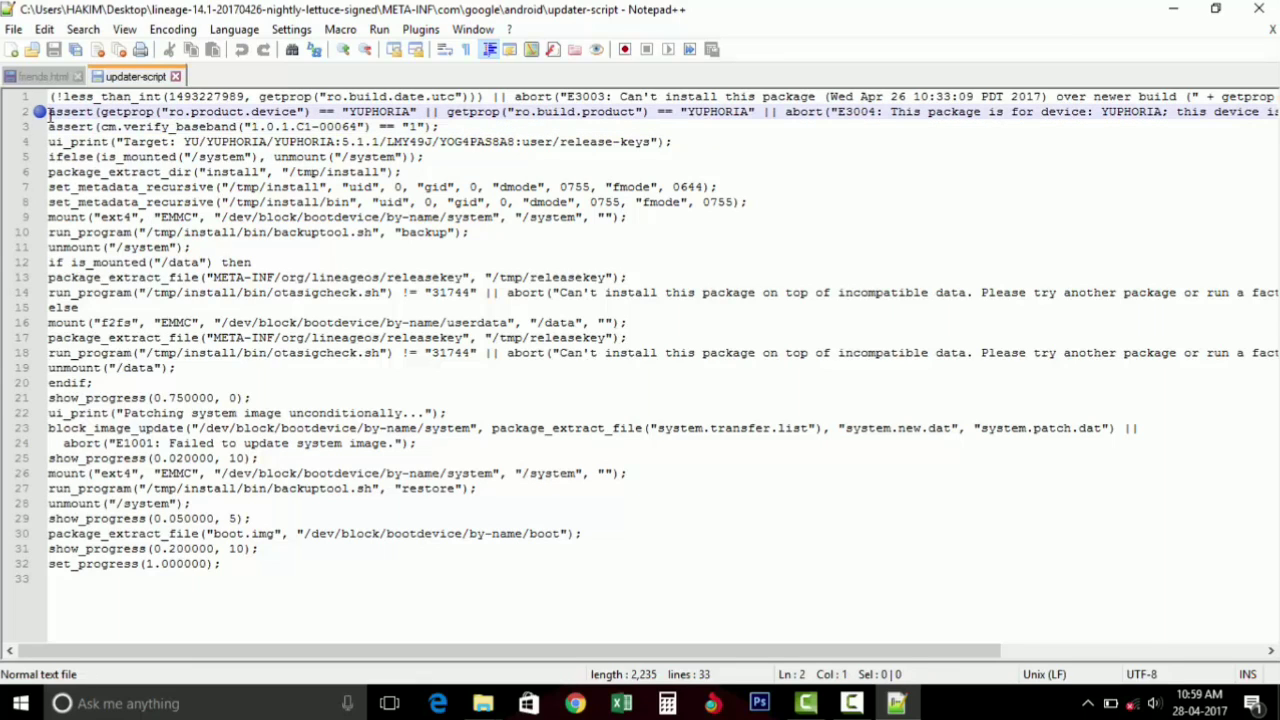
pyautogui.press('Left')
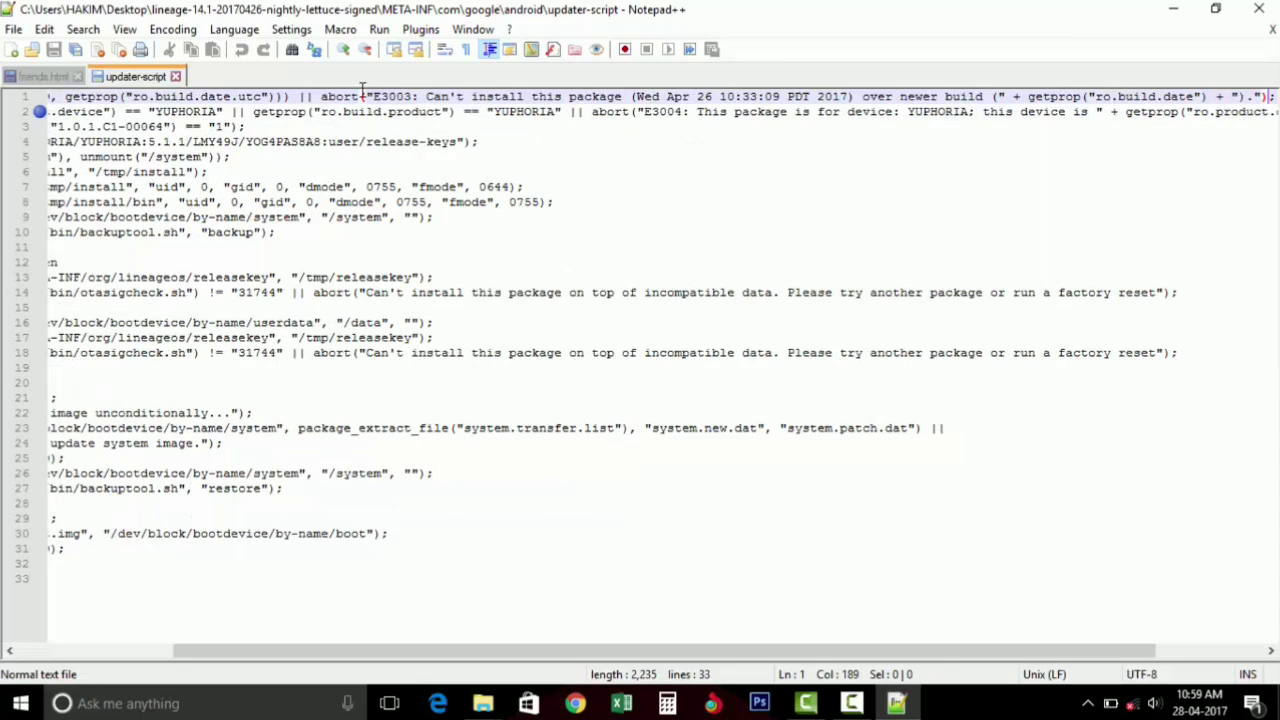
pyautogui.moveTo(920, 651); pyautogui.dragTo(686, 651)
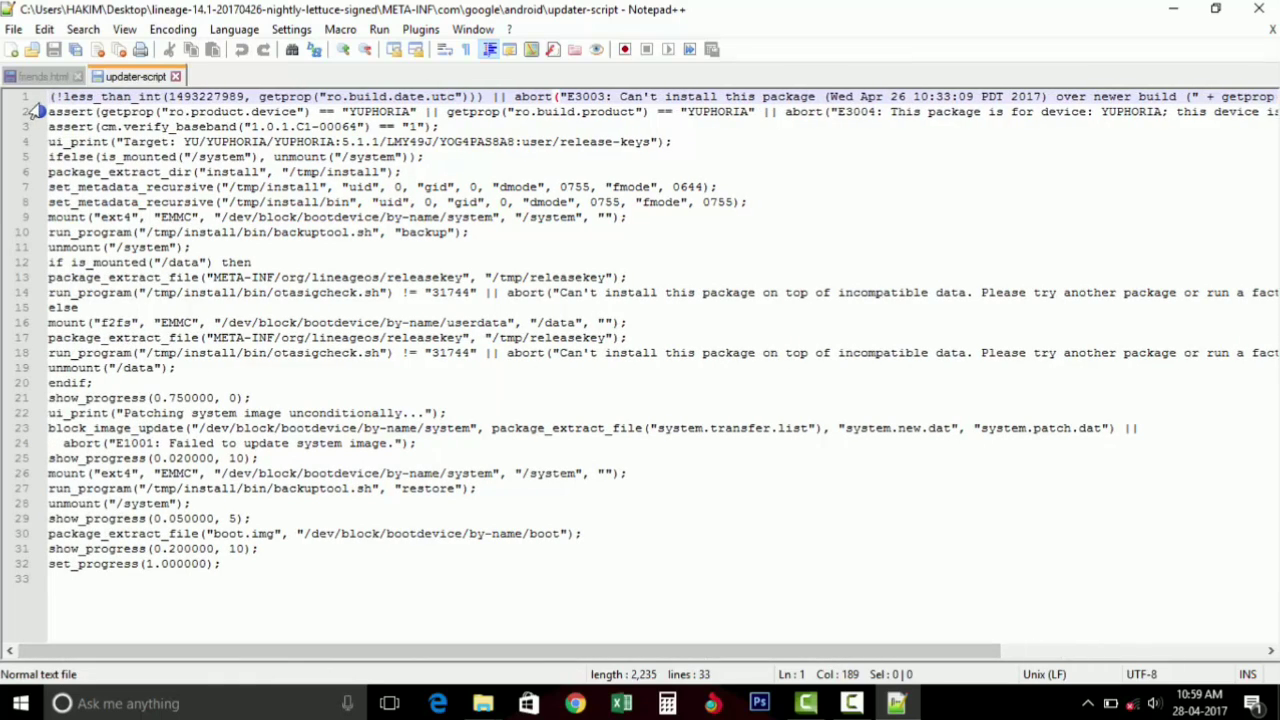
pyautogui.click(50, 112)
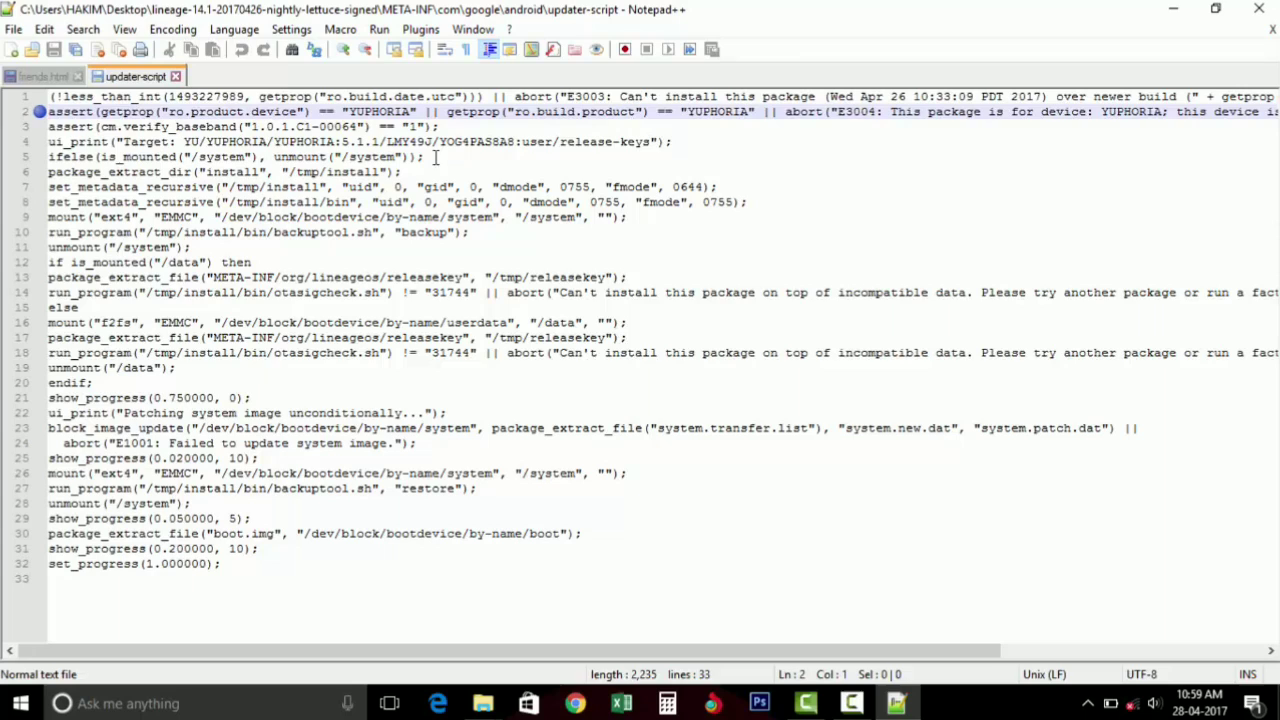
# Delete the two assert lines, the leftover empty line and the line-1 build-date check
pyautogui.keyDown('shift'); pyautogui.click(447, 127); pyautogui.keyUp('shift')
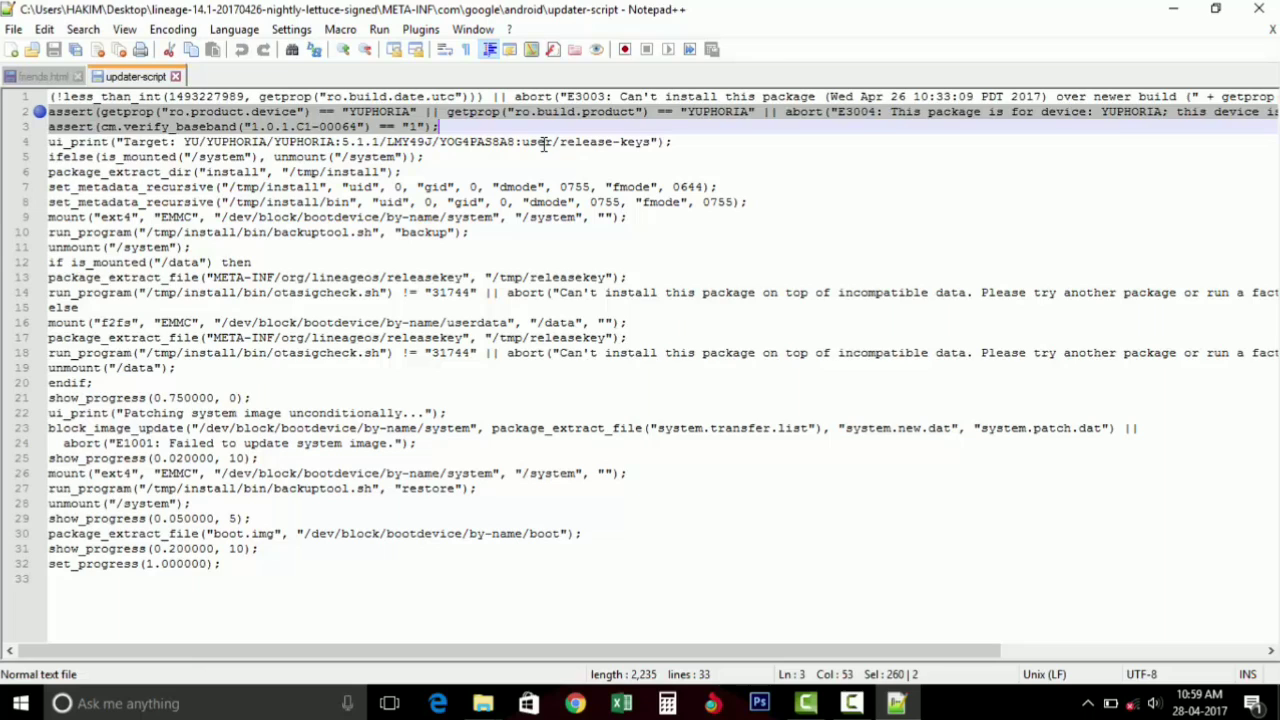
pyautogui.press('Delete')
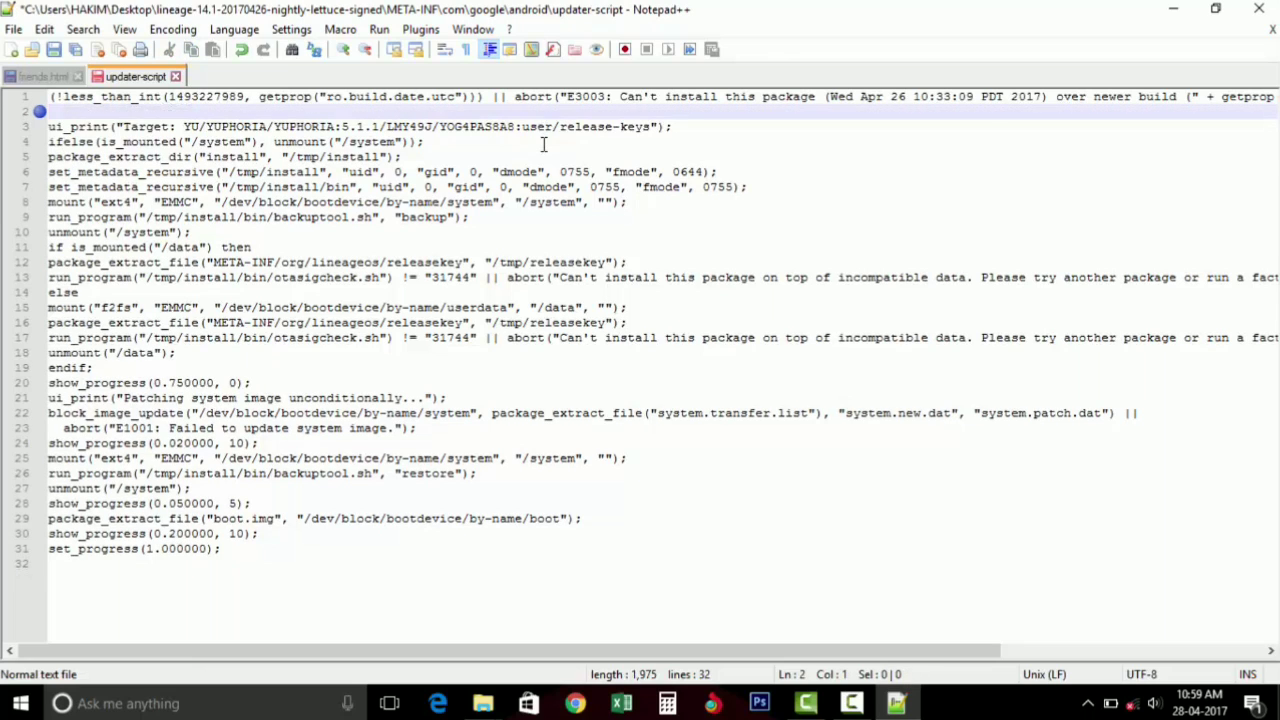
pyautogui.press('Delete')
pyautogui.hotkey('shift', 'Up')
pyautogui.press('Delete')
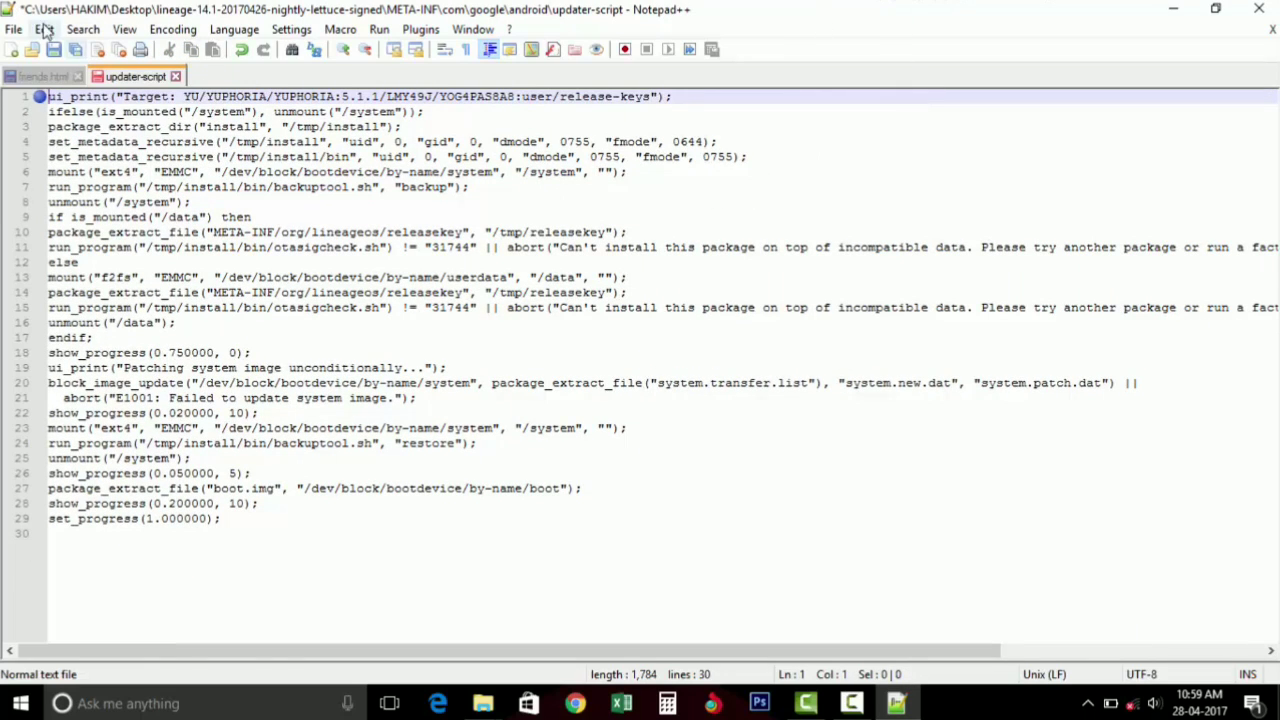
# Save updater-script from the File menu and close Notepad++
pyautogui.click(13, 29)
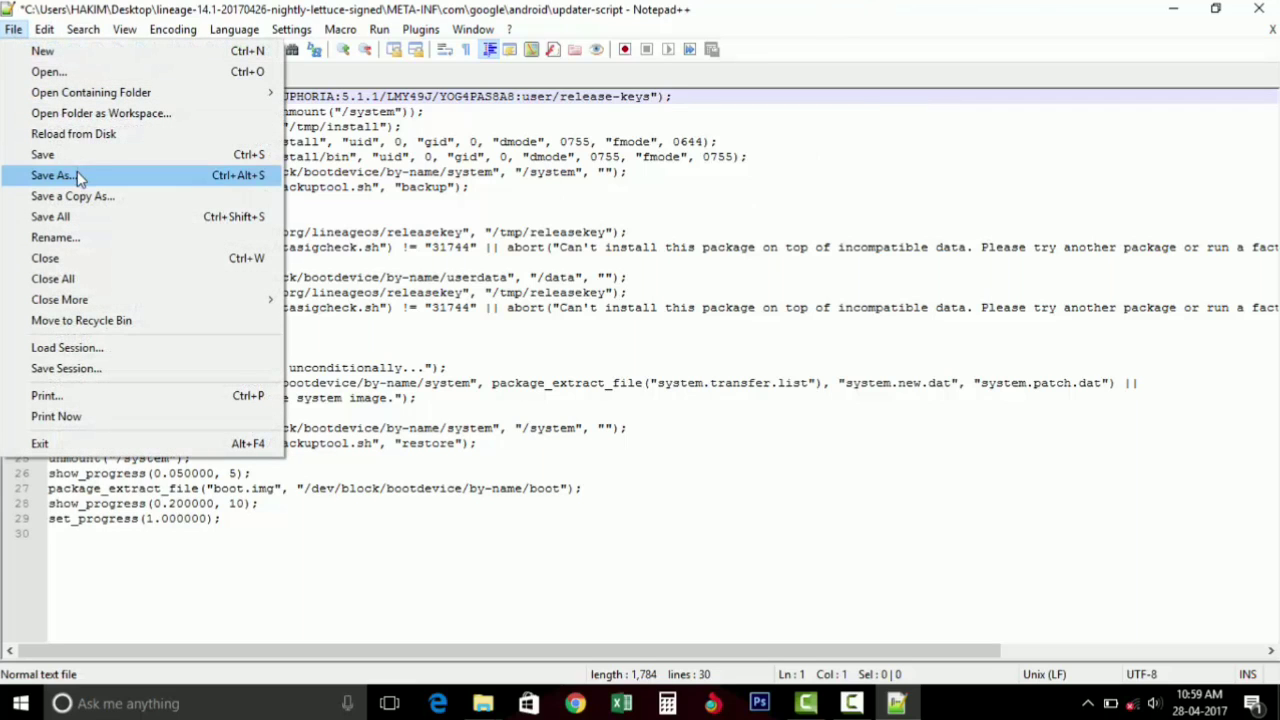
pyautogui.click(55, 156)
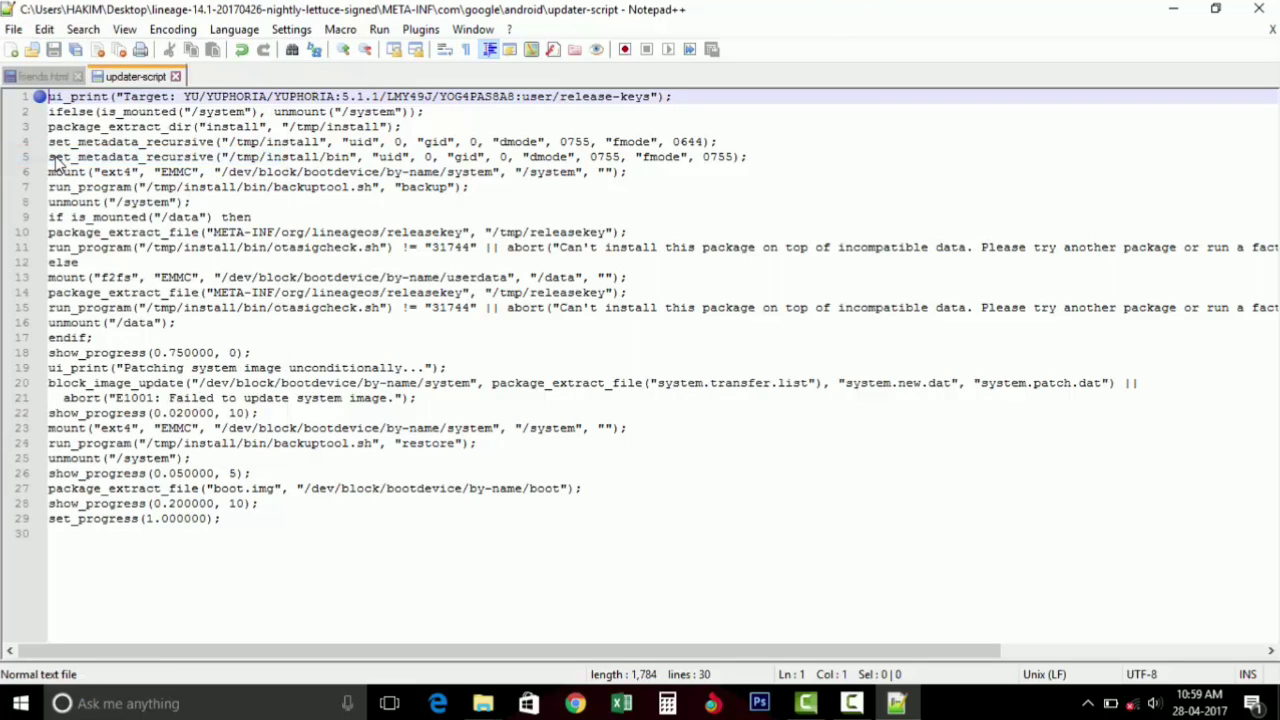
pyautogui.click(1273, 12)
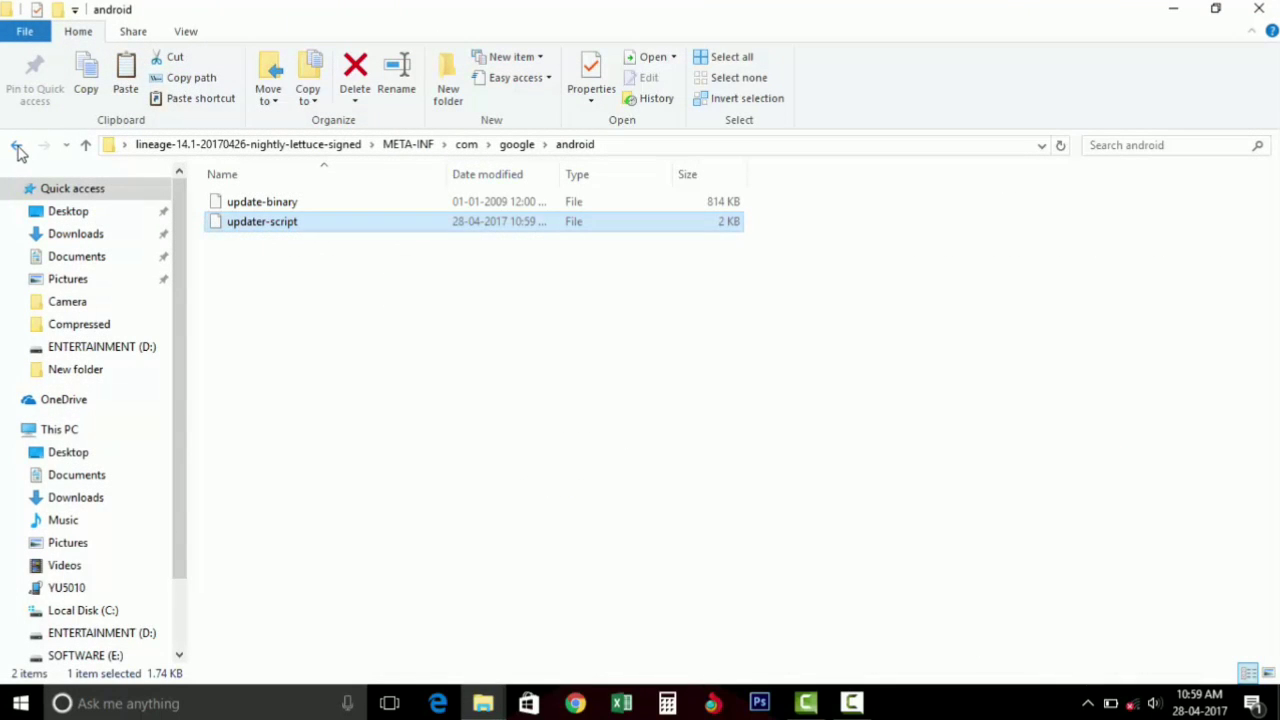
# Go back up to the lineage ROM folder, select all eight items, and right-click them
pyautogui.click(18, 145)
pyautogui.click(18, 145)
pyautogui.click(18, 145)
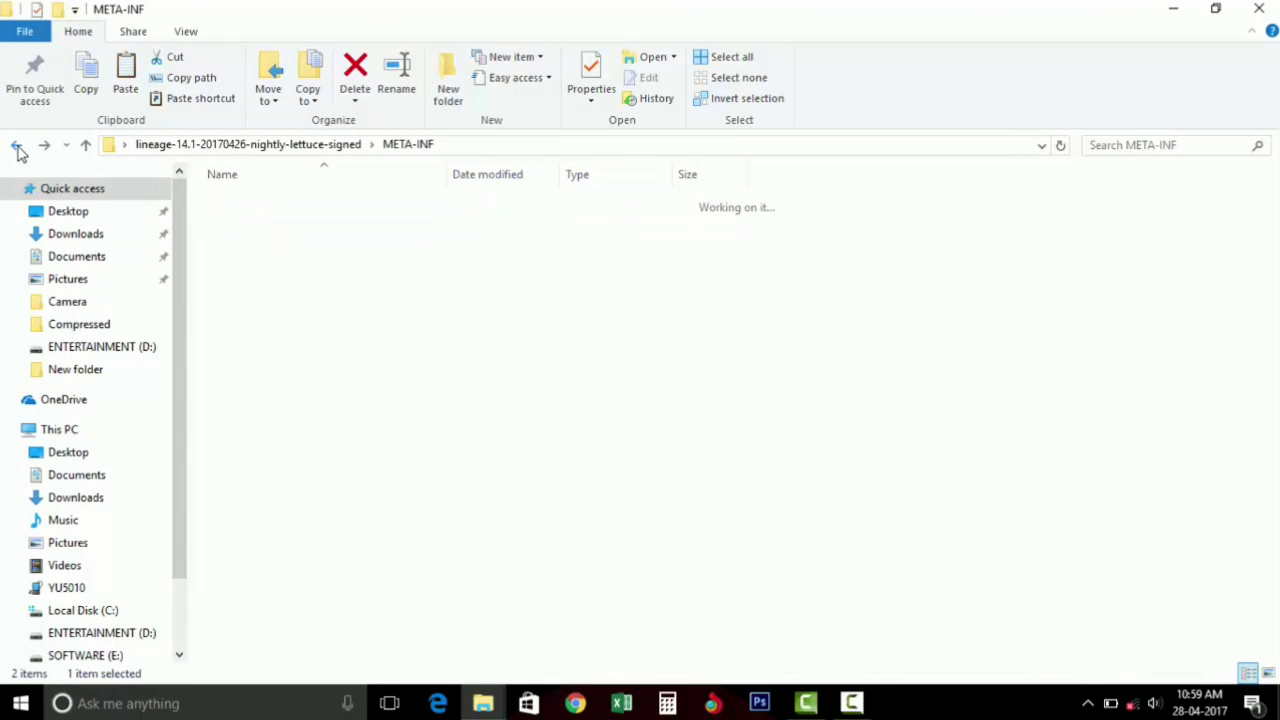
pyautogui.click(18, 145)
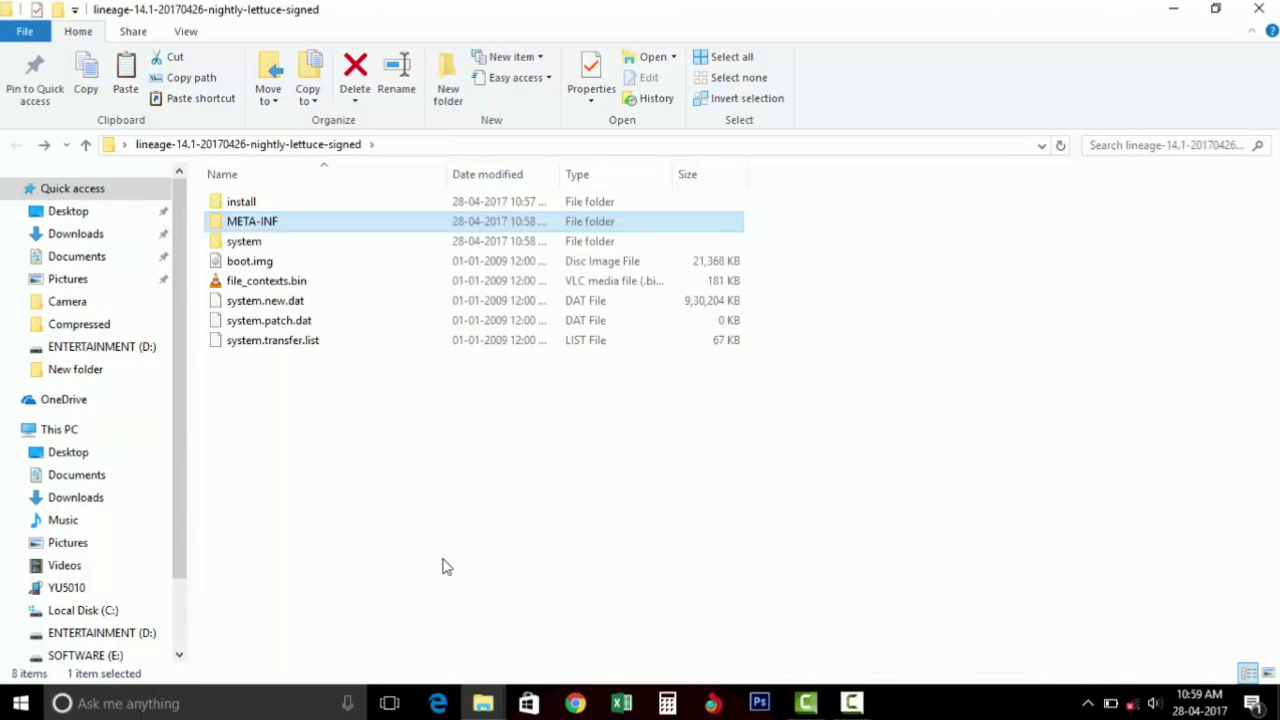
pyautogui.moveTo(460, 514); pyautogui.dragTo(250, 195)
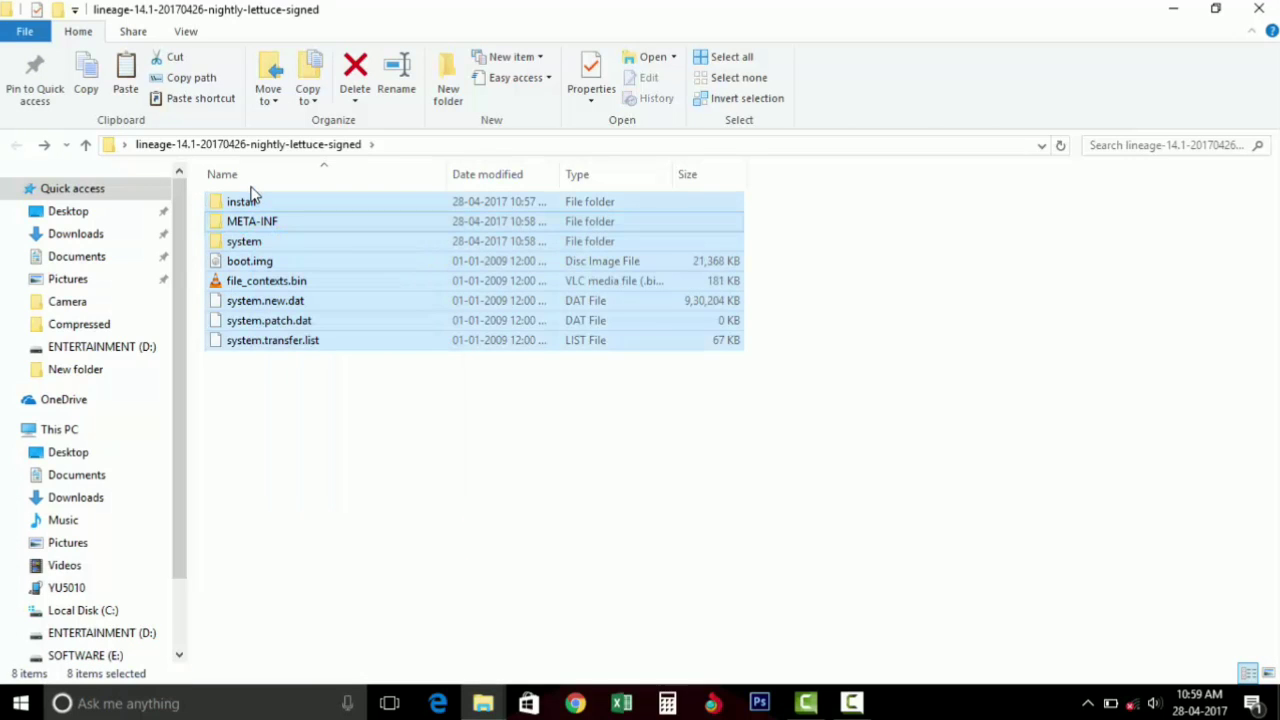
pyautogui.rightClick(248, 206)
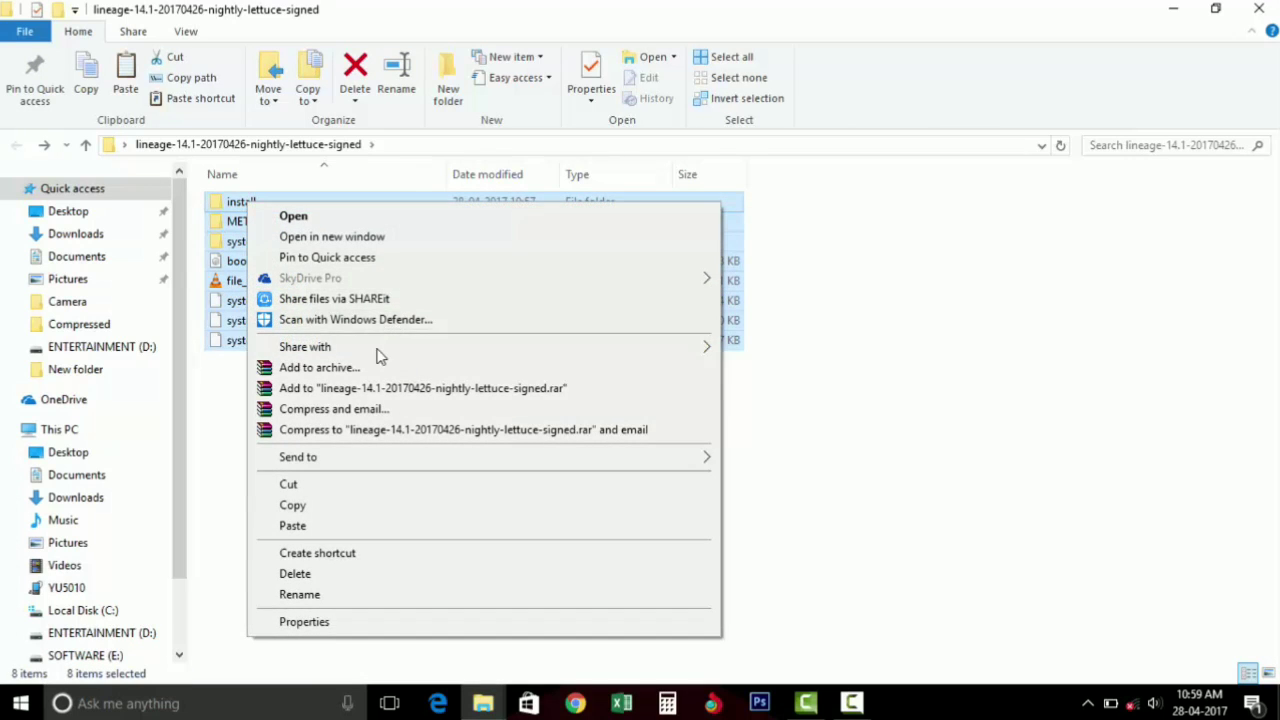
# Add the items to a new archive with ZIP format and start compressing
pyautogui.click(318, 367)
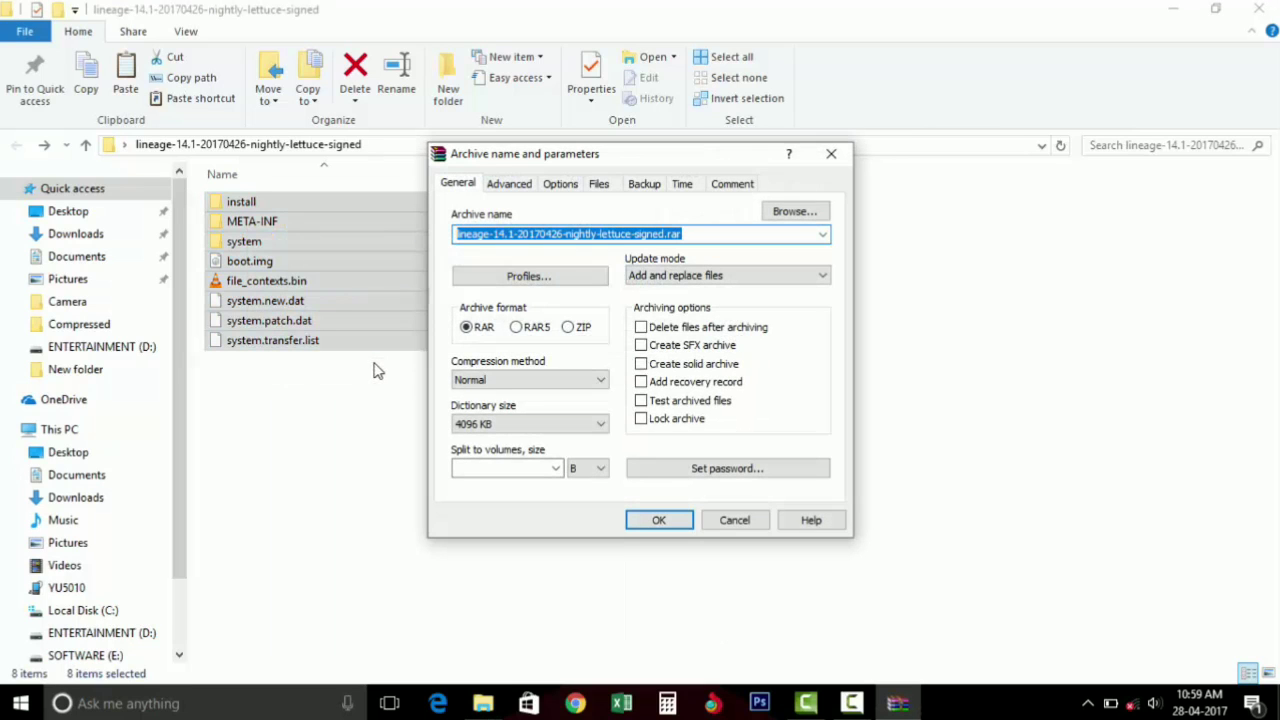
pyautogui.click(573, 328)
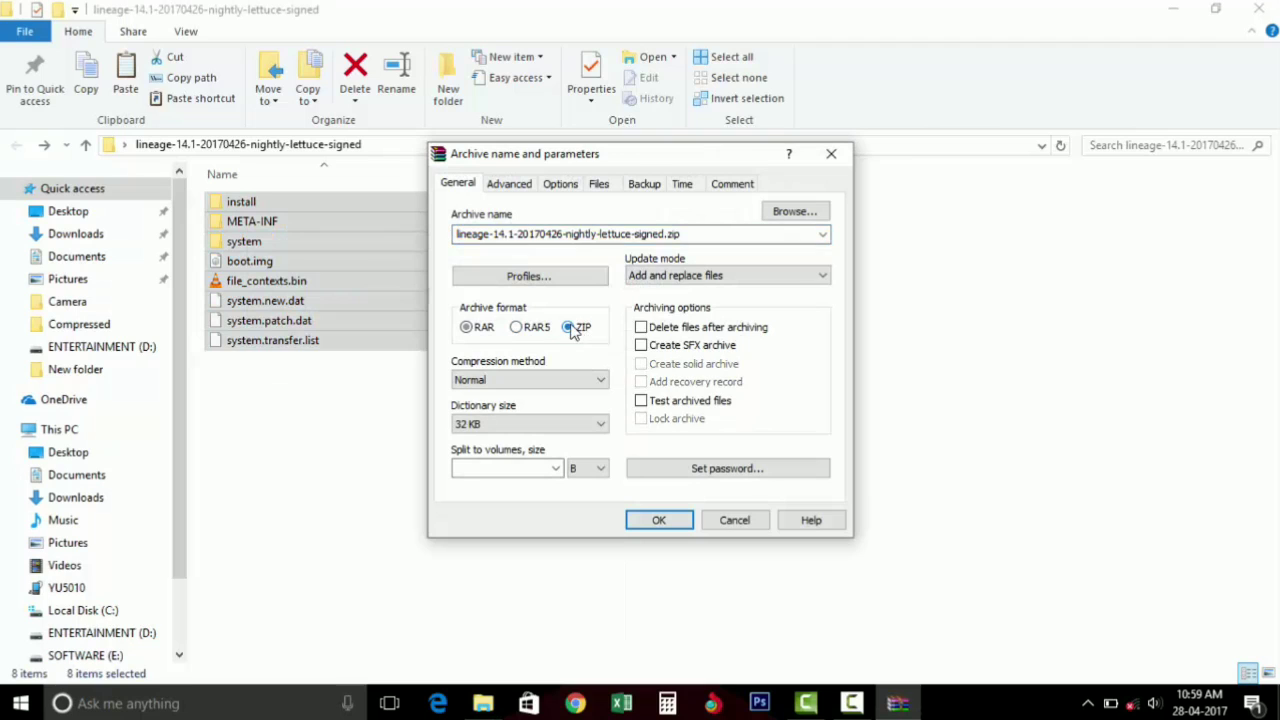
pyautogui.click(658, 521)
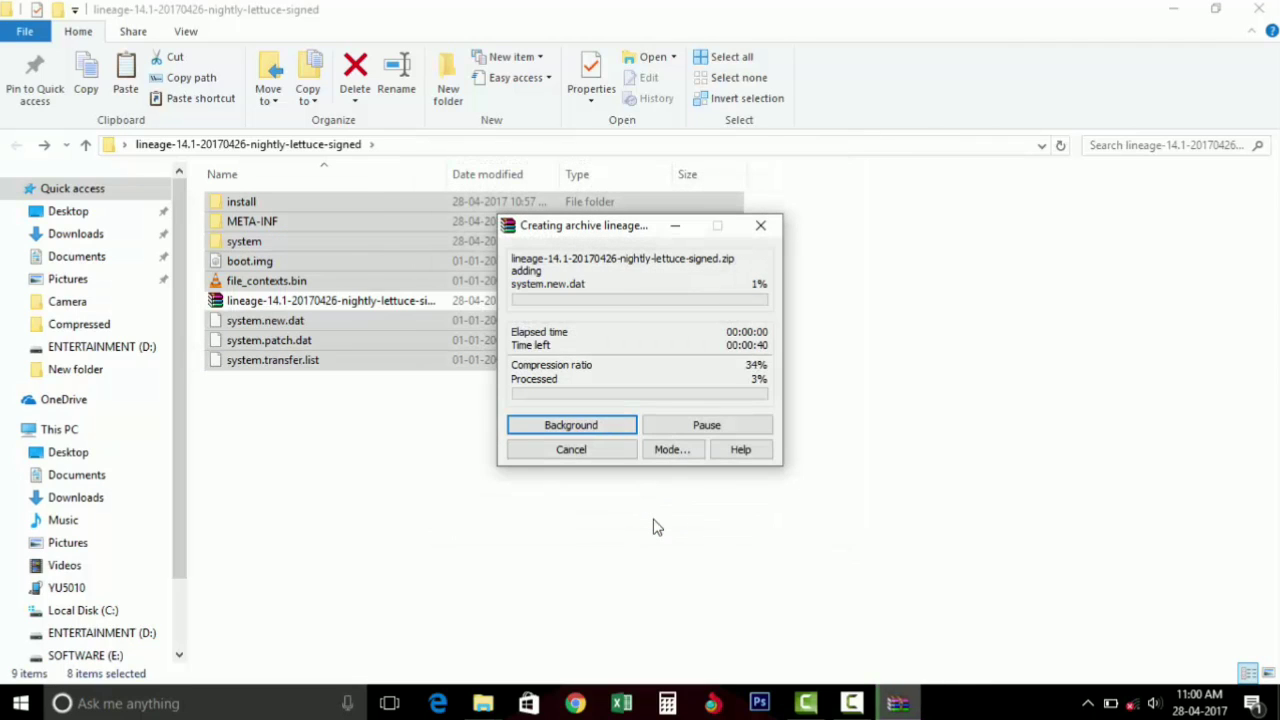